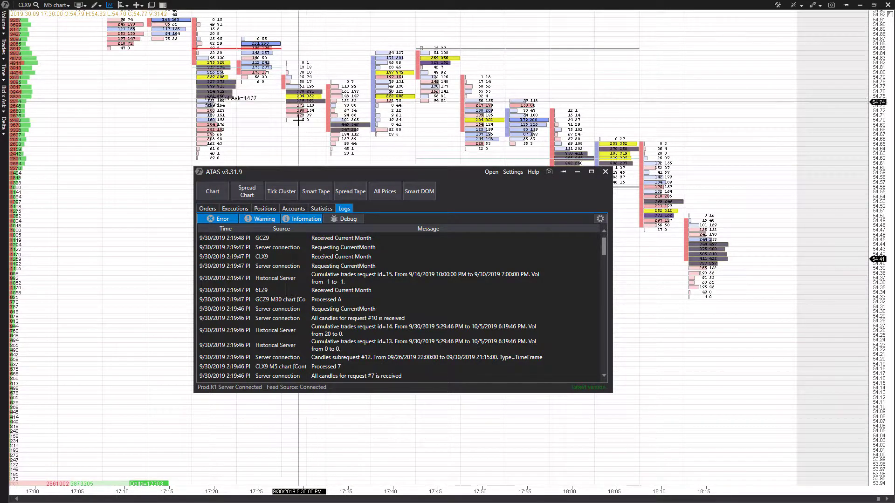
Move the ATAS main window slightly up and to the right, off the CLX9 M5 chart.
left_click_drag(326, 179, 333, 159)
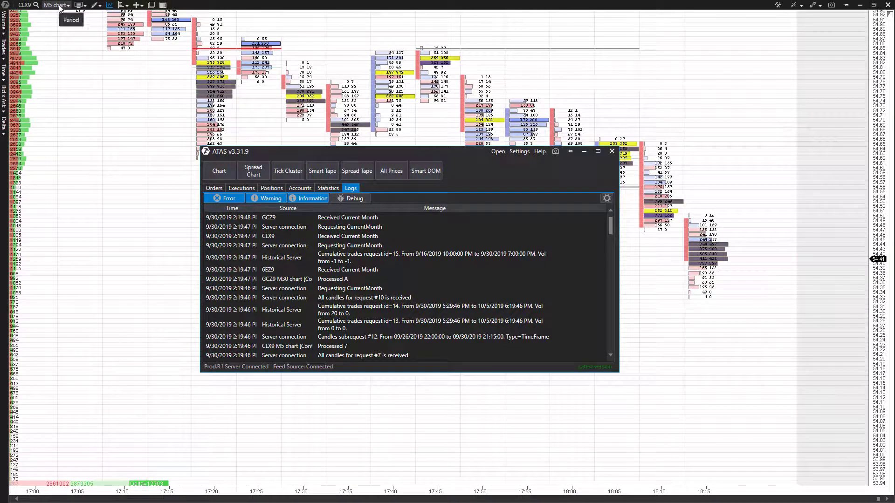
left_click(380, 11)
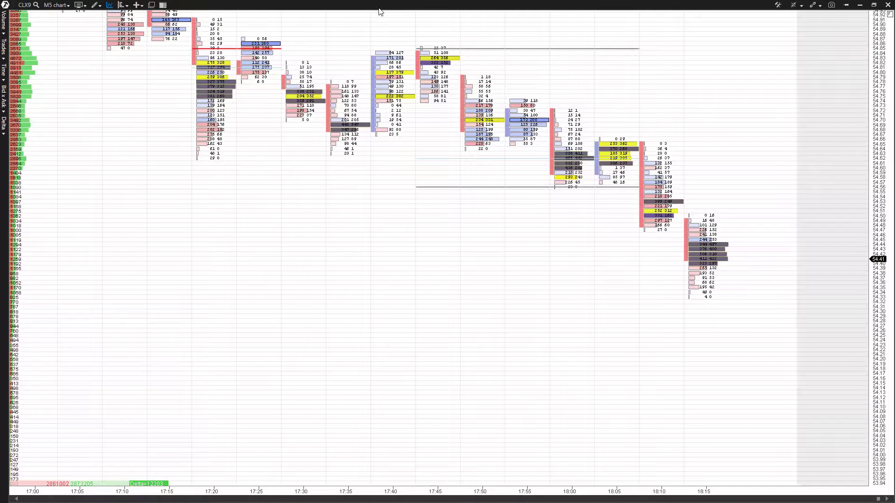
left_click(99, 6)
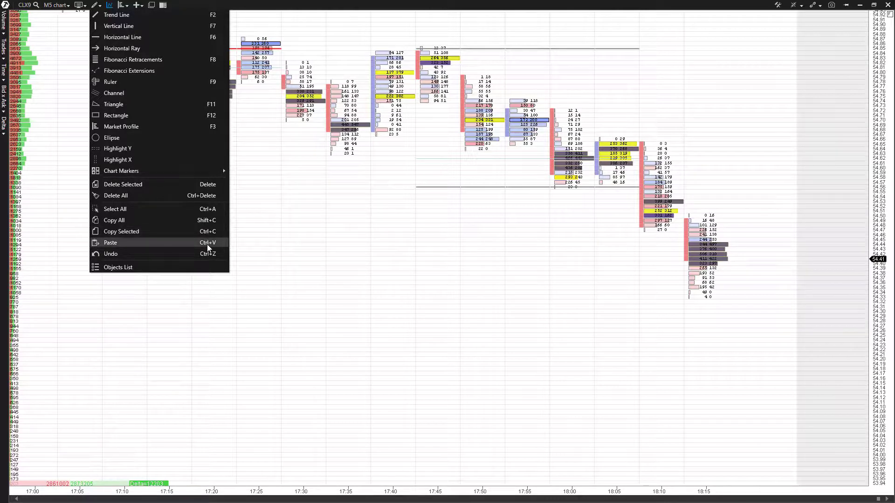
left_click(96, 4)
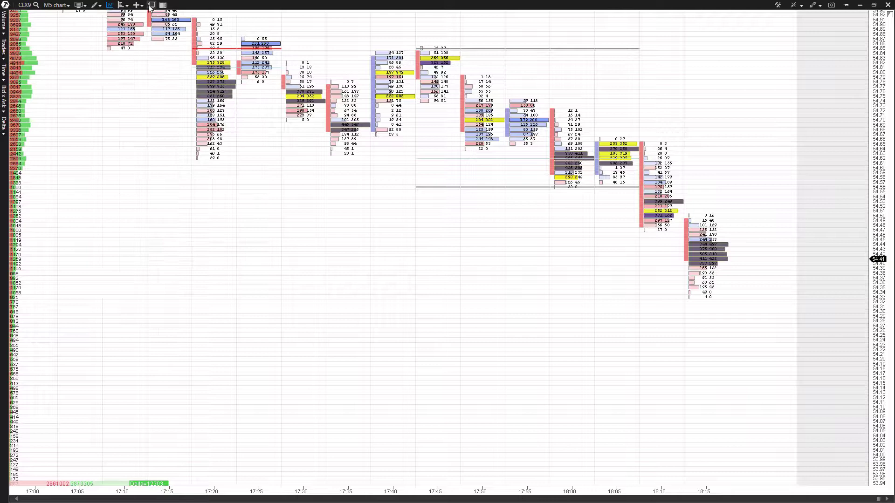
Draw a trend line rising from the 17:35 area to a peak near 18:00, then falling toward 18:10.
left_click(97, 5)
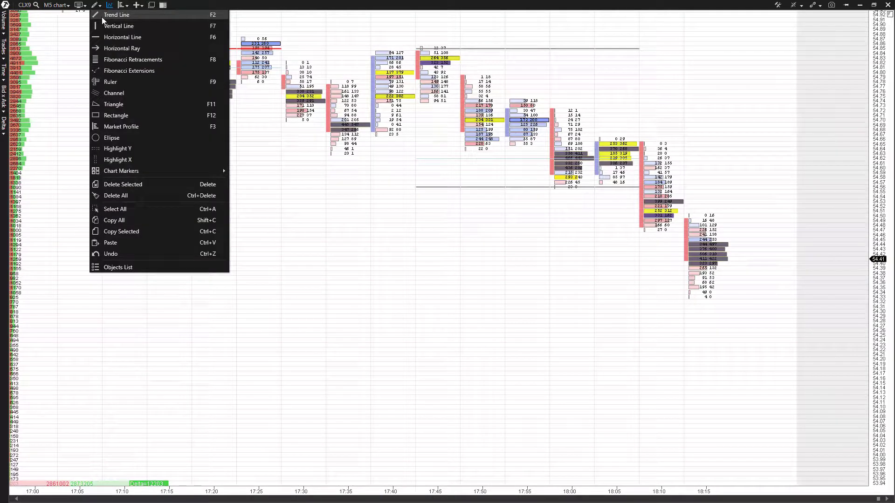
left_click(101, 16)
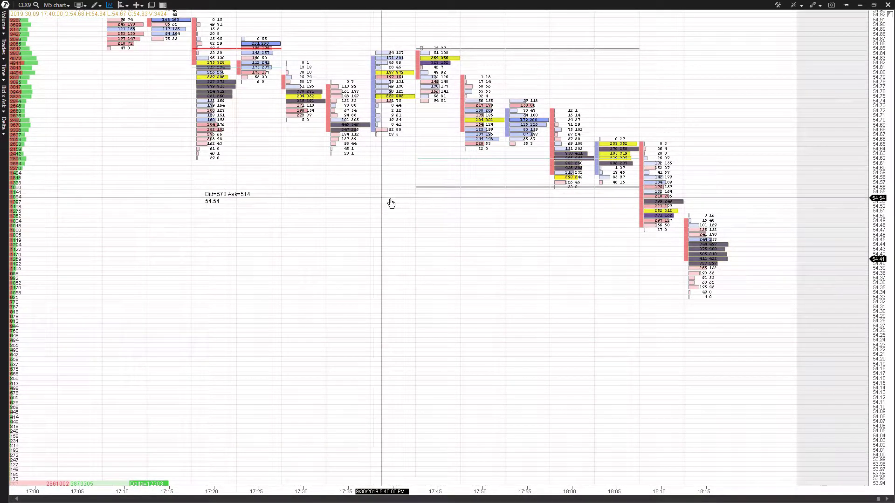
mouse_move(364, 190)
left_mouse_down()
mouse_move(394, 170)
mouse_move(350, 229)
left_mouse_up()
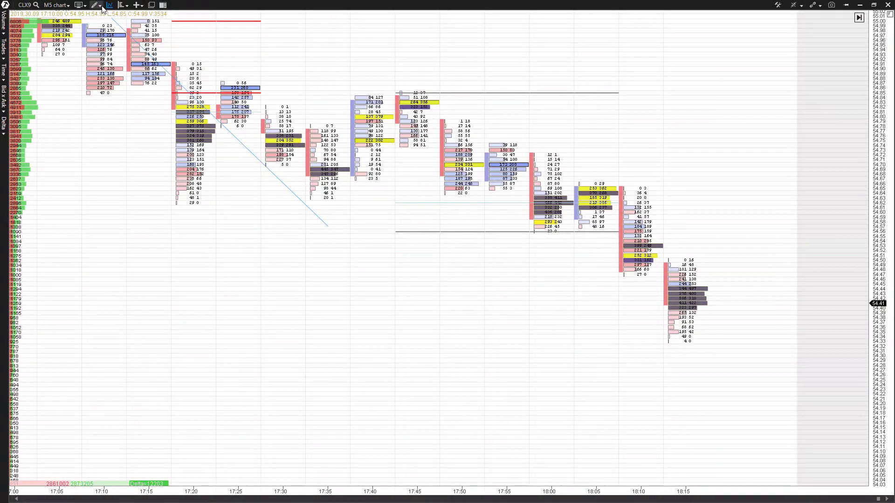
left_click(102, 8)
left_click(122, 26)
left_click(283, 241)
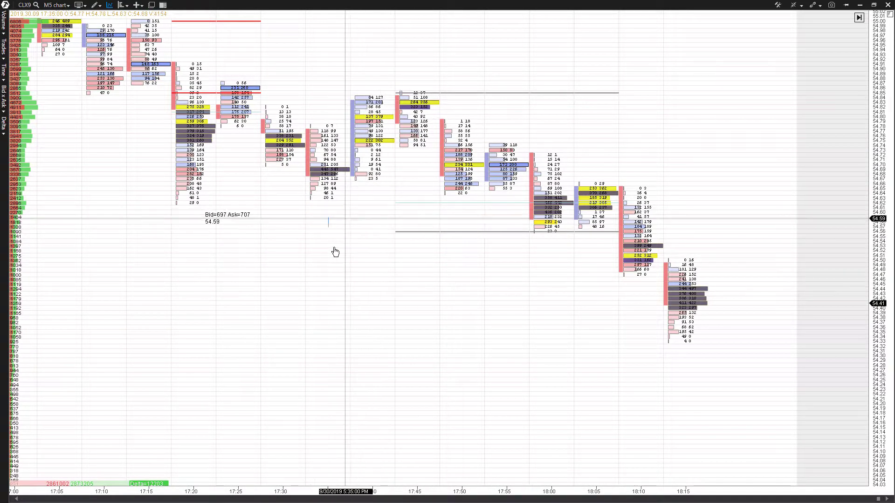
left_click(552, 108)
left_click(641, 155)
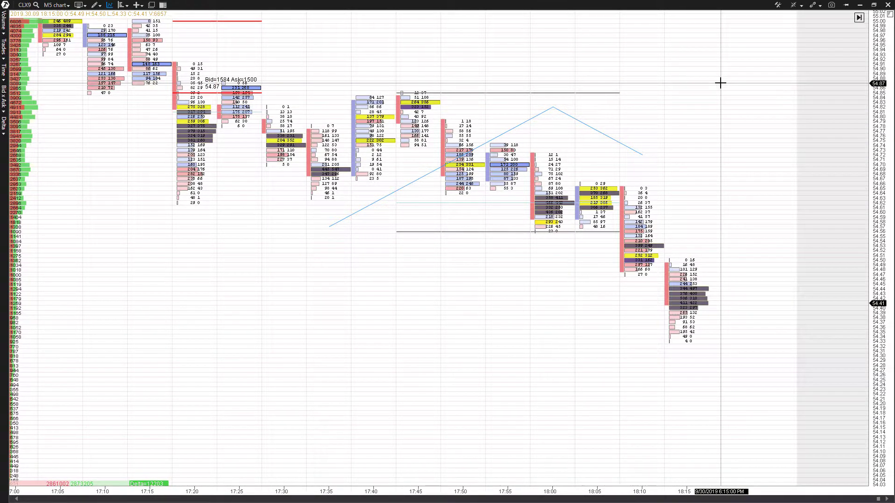
Shift the chart slightly and pick the Vertical Line drawing tool.
mouse_move(643, 154)
left_mouse_down()
mouse_move(665, 135)
mouse_move(634, 177)
left_mouse_up()
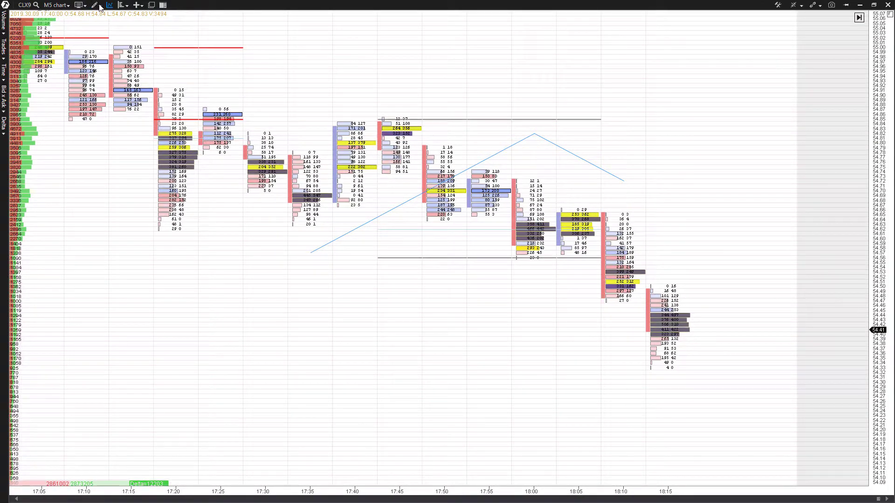
left_click(101, 7)
left_click(112, 27)
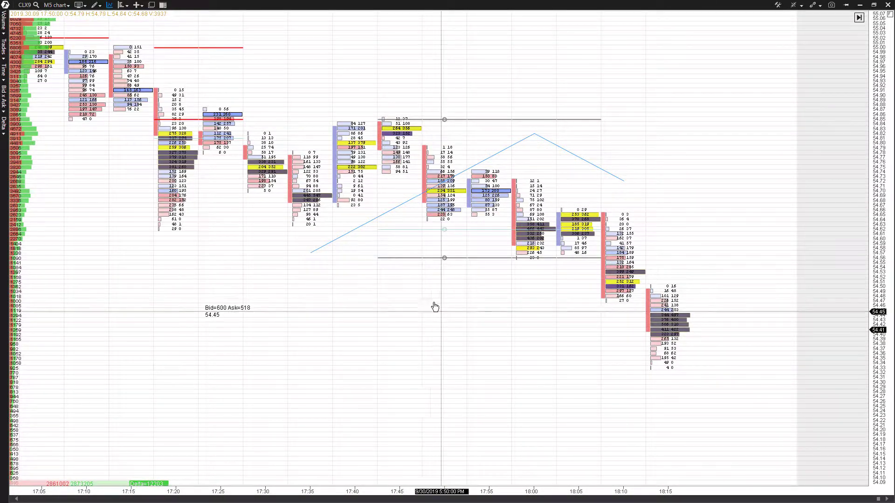
Place blue vertical lines at the 18:05 and 18:15 bars.
left_click(580, 381)
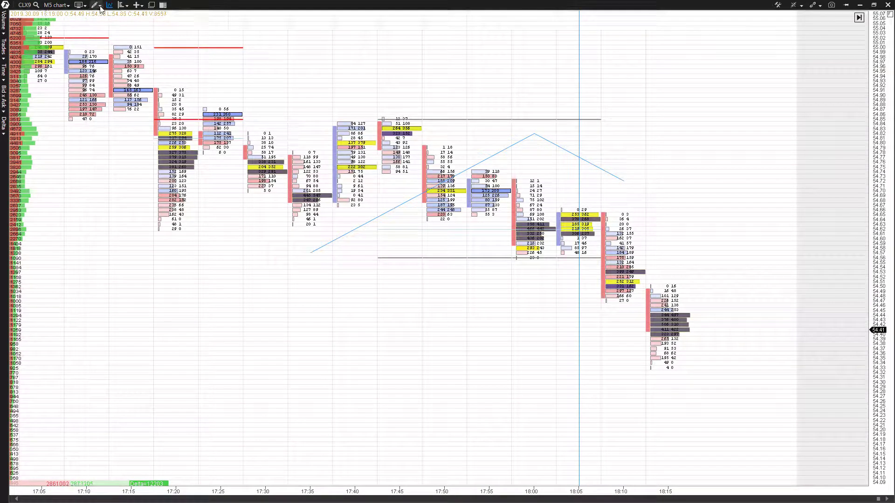
left_click(100, 5)
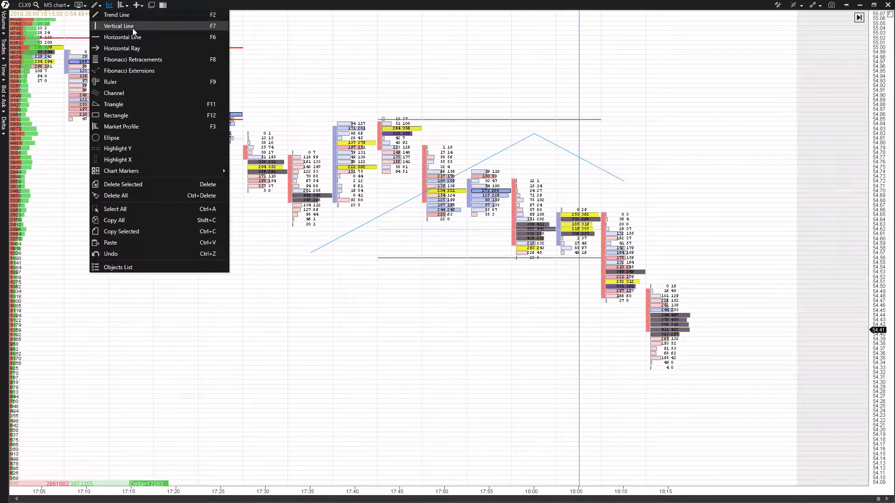
left_click(136, 26)
left_click(95, 6)
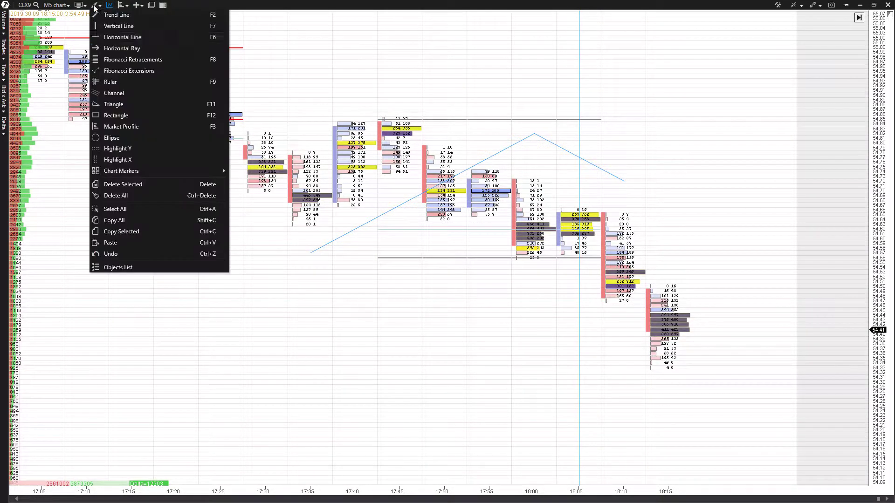
left_click(167, 28)
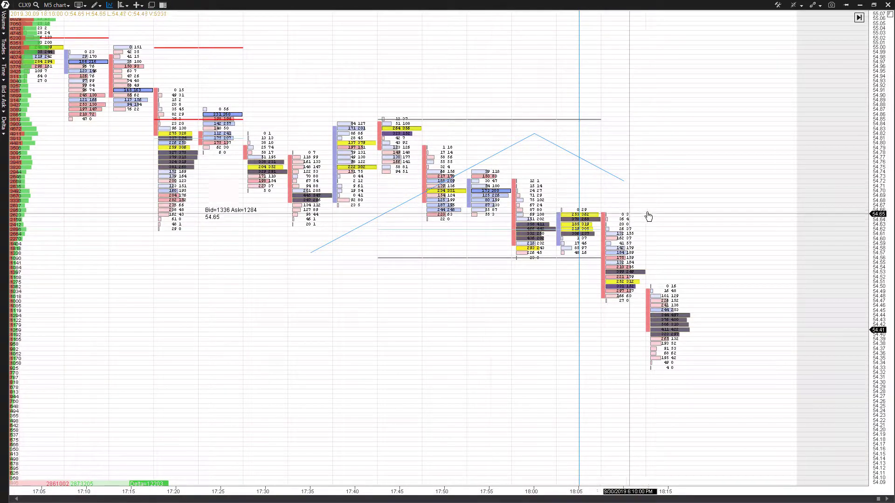
left_click(683, 212)
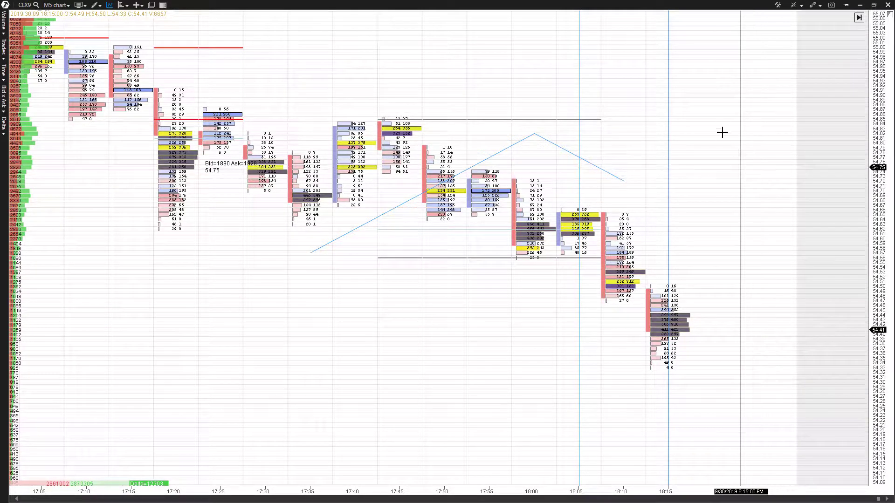
Select the Horizontal Line (F6) drawing tool.
left_click(97, 7)
left_click(98, 6)
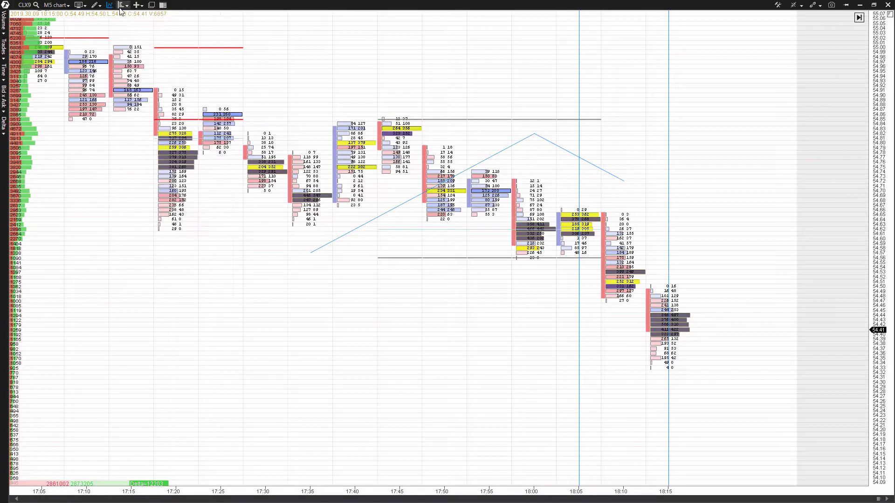
left_click(97, 6)
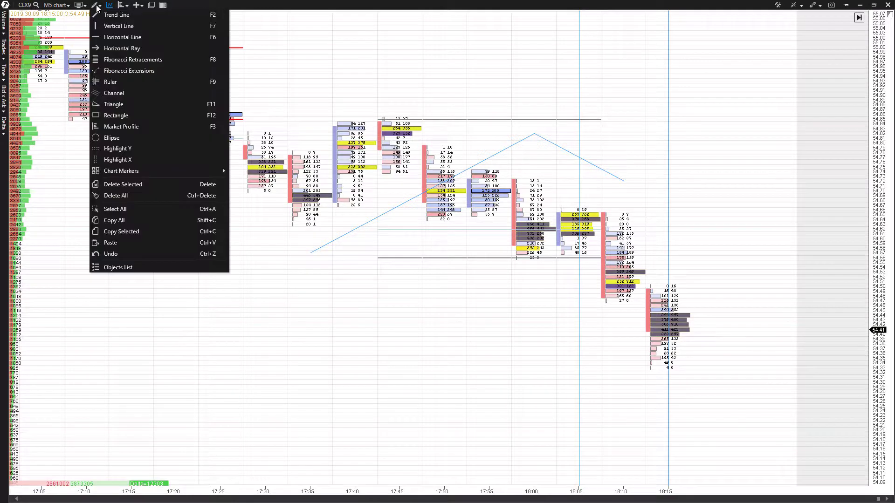
left_click(145, 38)
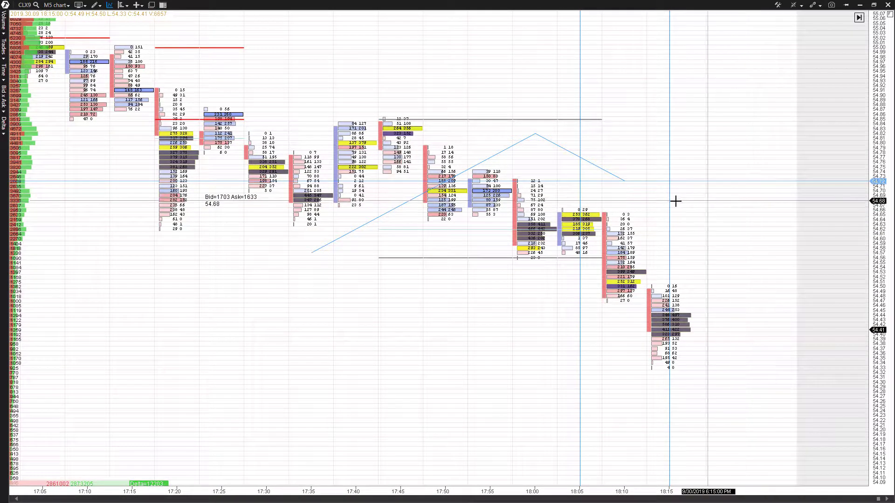
Draw a Fibonacci retracement from the 54.62 level up to 54.83.
left_click(96, 5)
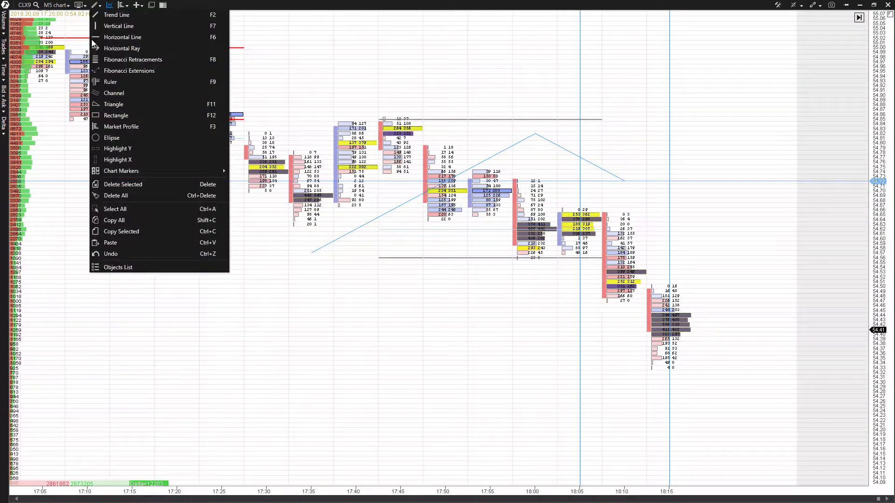
left_click(137, 60)
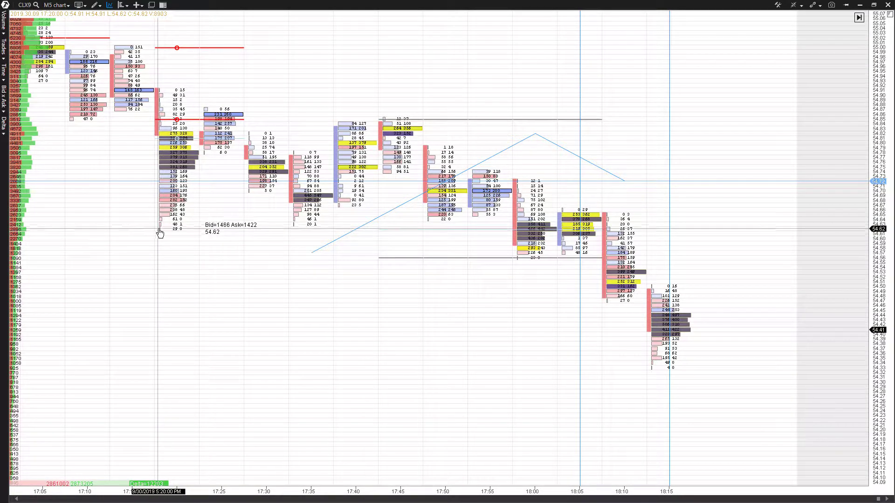
mouse_move(159, 229)
left_mouse_down()
mouse_move(196, 208)
mouse_move(268, 128)
mouse_move(400, 119)
mouse_move(376, 124)
mouse_move(274, 84)
mouse_move(301, 70)
mouse_move(391, 62)
mouse_move(440, 145)
mouse_move(432, 149)
left_mouse_up()
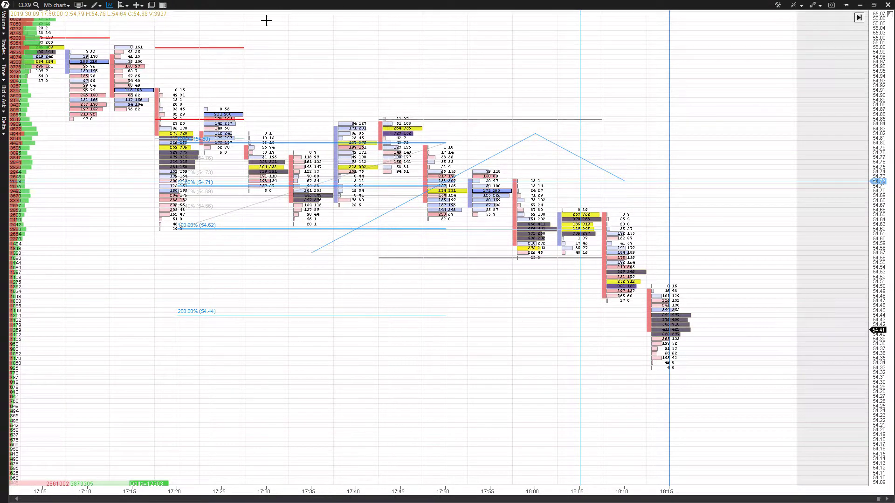
left_click(101, 6)
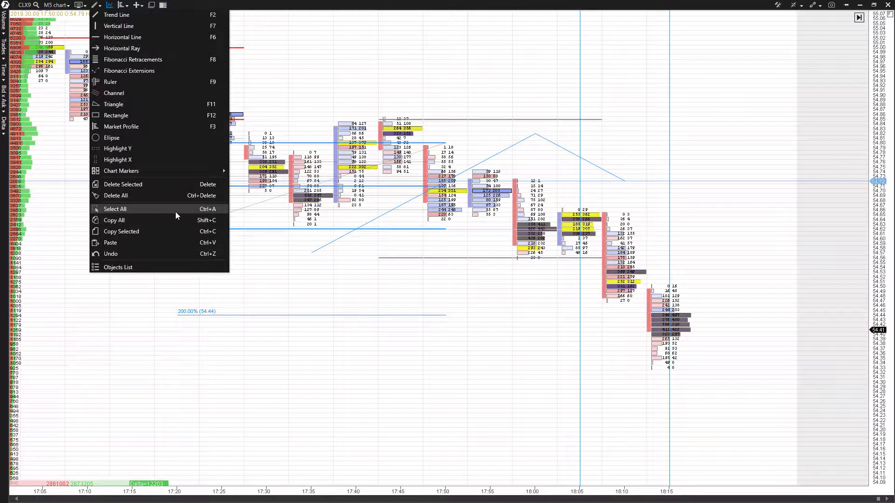
left_click(369, 66)
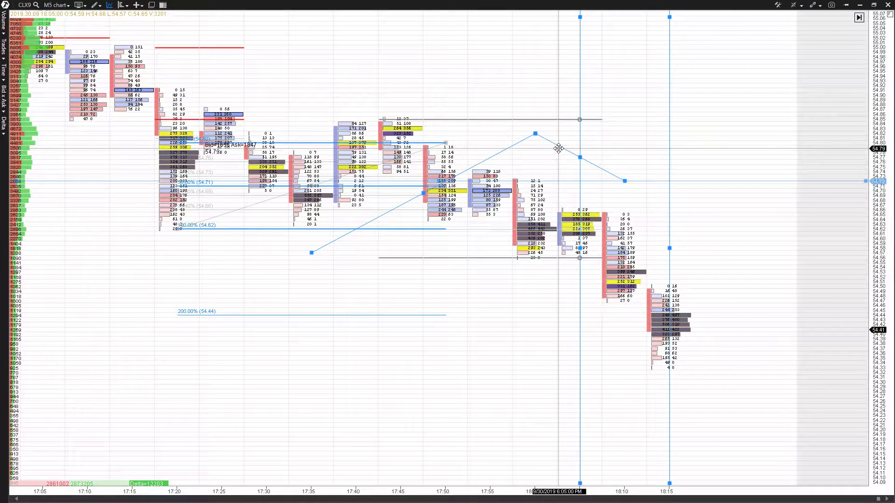
left_click_drag(561, 136, 533, 79)
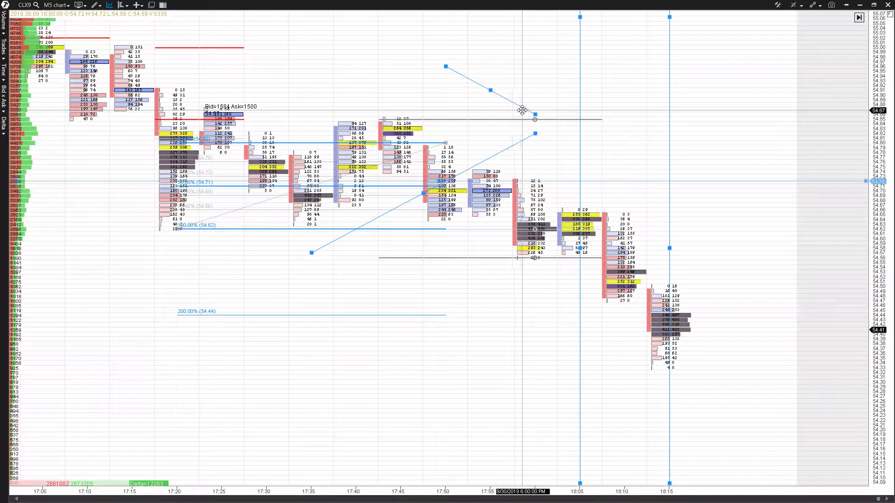
left_click_drag(526, 105, 516, 100)
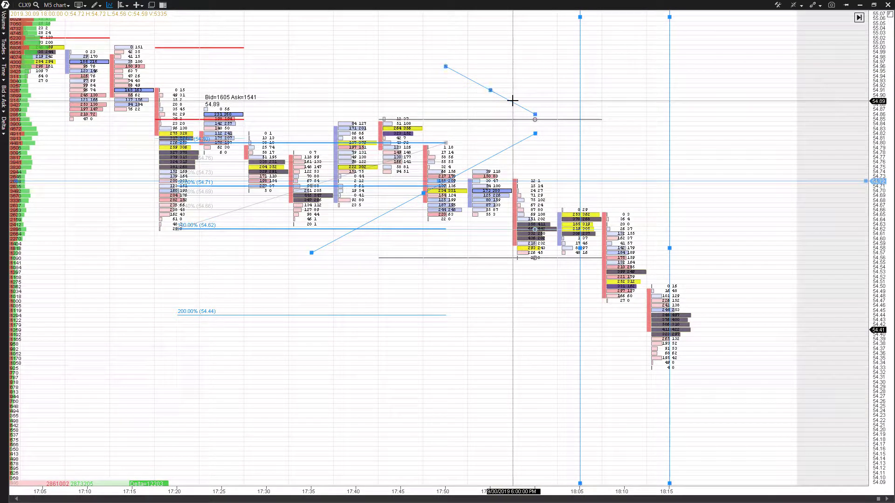
key("Delete")
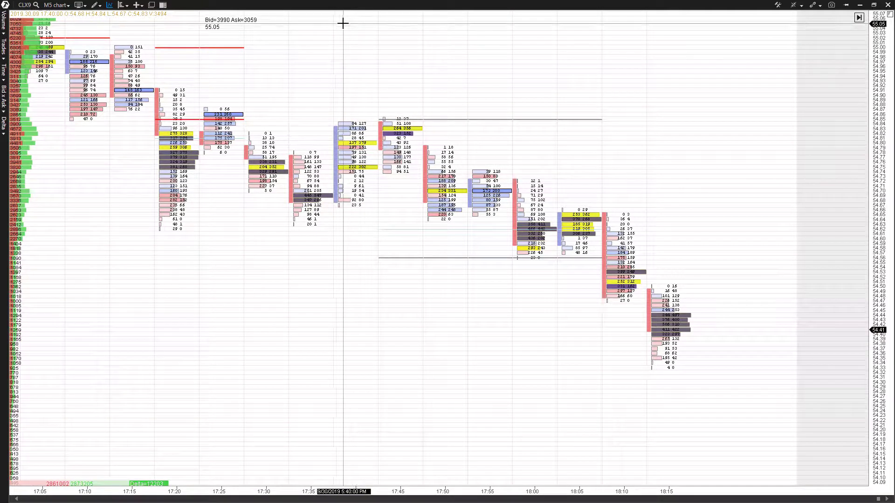
left_click(96, 5)
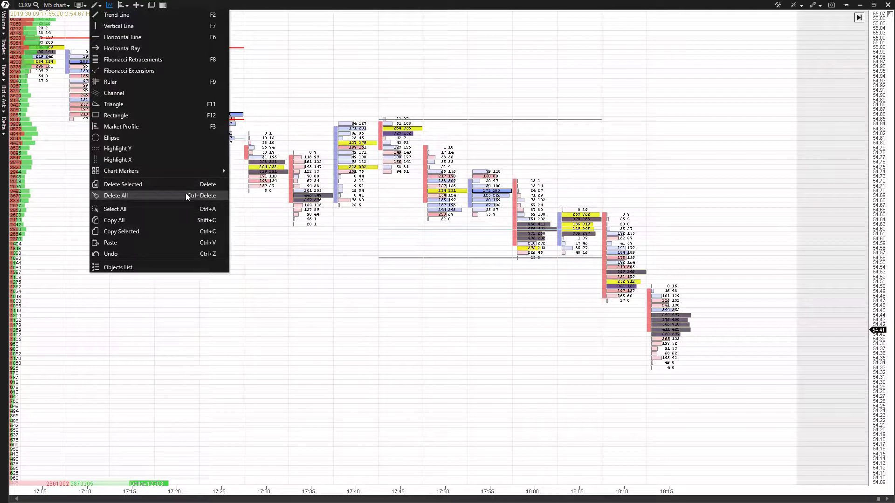
Draw a shaded triangle below the 17:20 bar with the Triangle tool.
left_click(150, 230)
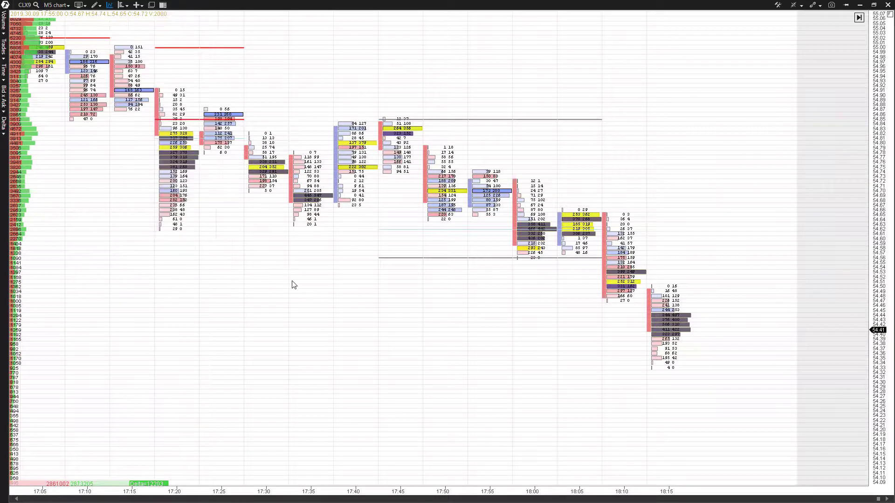
left_click(95, 8)
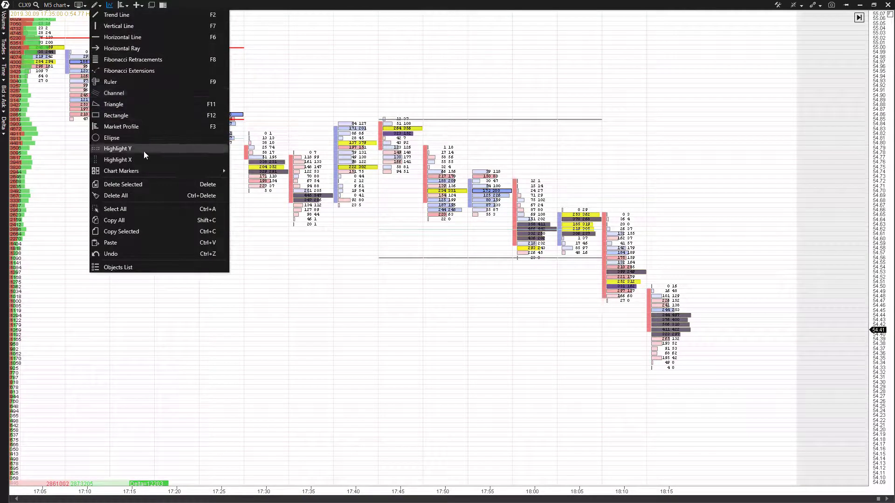
left_click(124, 106)
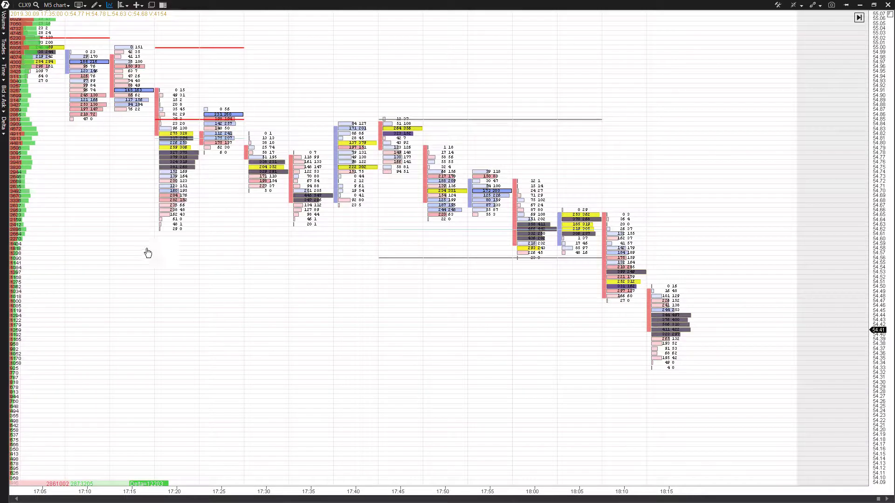
left_click(132, 286)
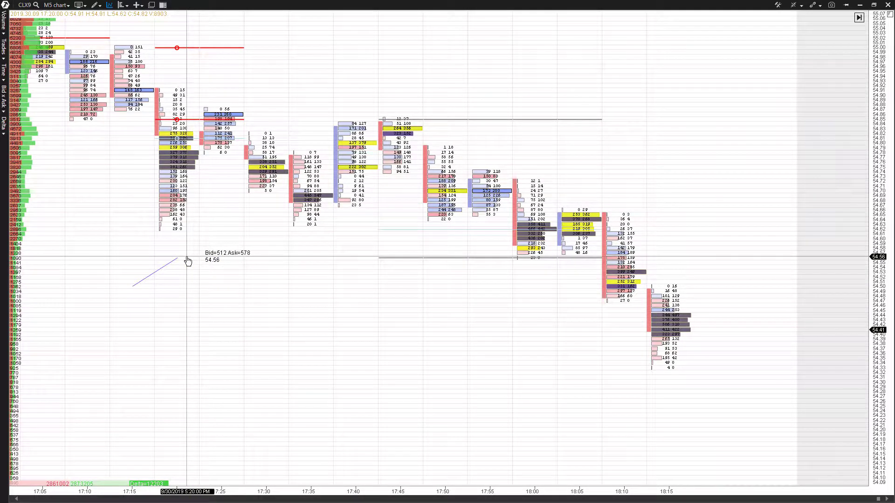
left_click(177, 257)
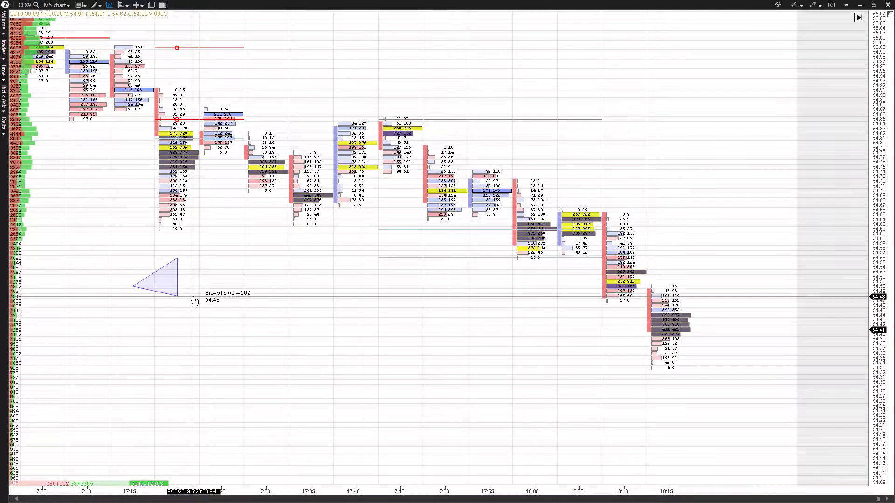
left_click(157, 275)
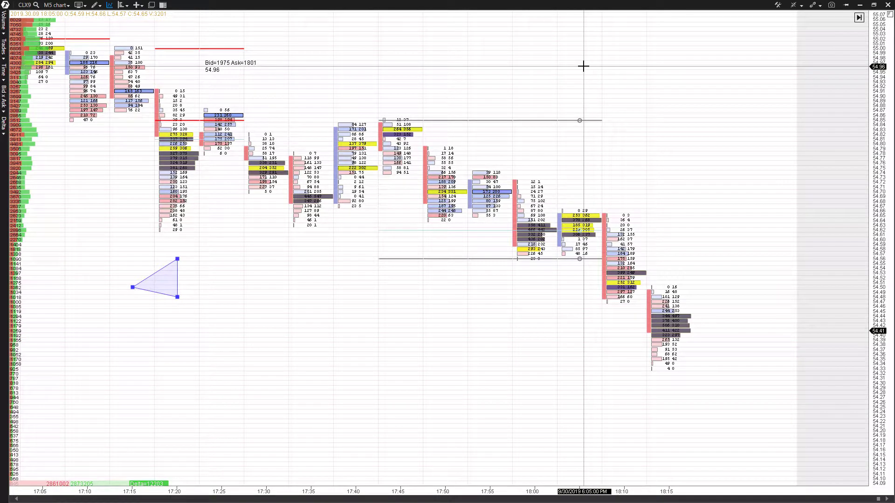
Put a copy of the triangle up near 18:00 and select all drawings.
left_click_drag(167, 274, 580, 84)
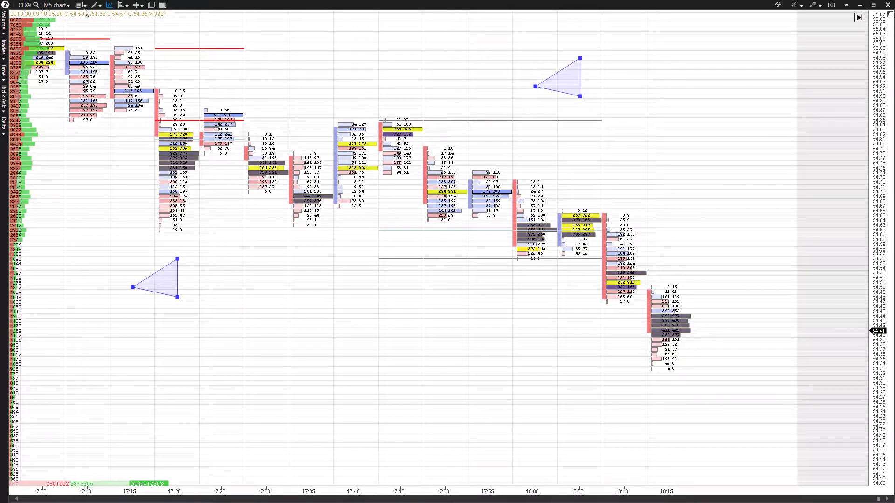
left_click(95, 5)
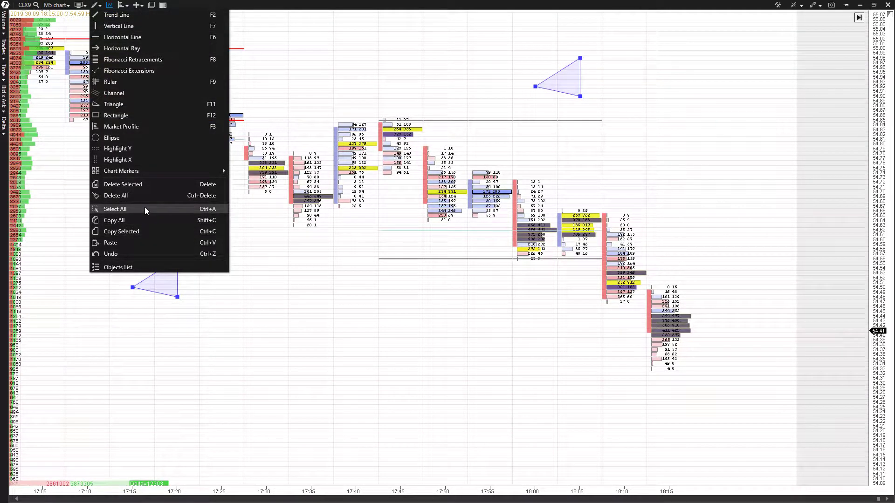
left_click(182, 211)
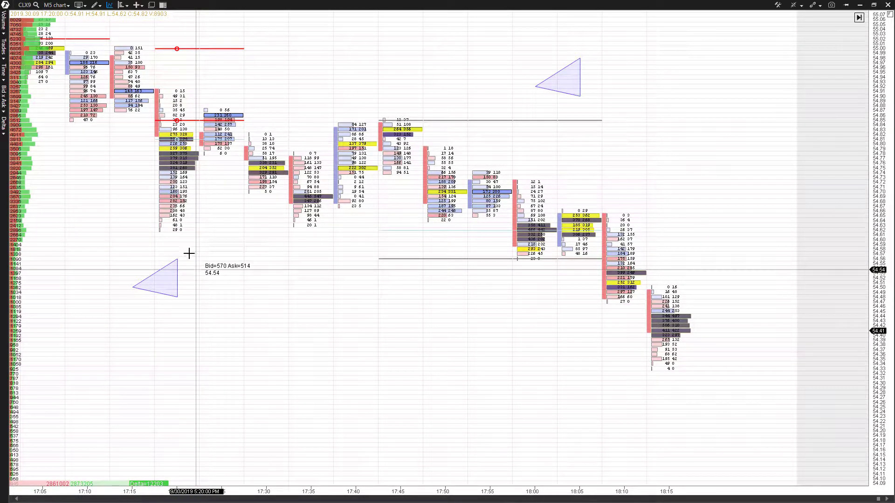
Delete both selected triangles from the footprint chart.
left_click(172, 272)
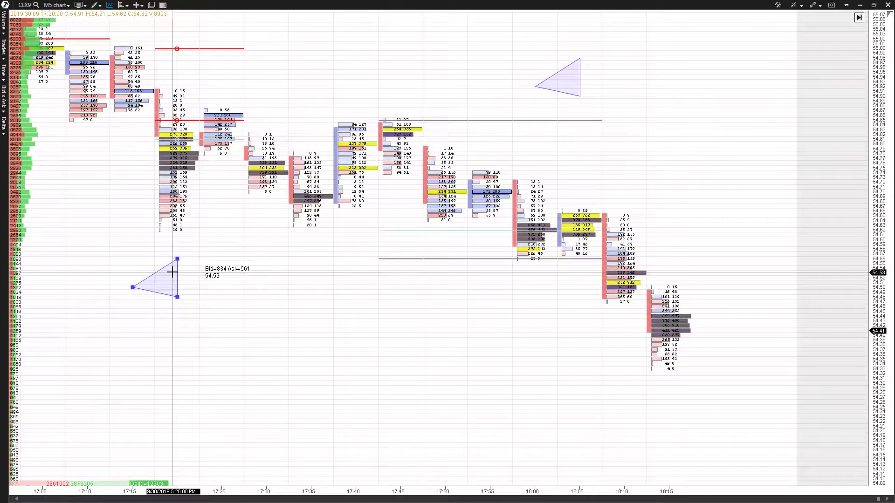
key("Delete")
key("Delete")
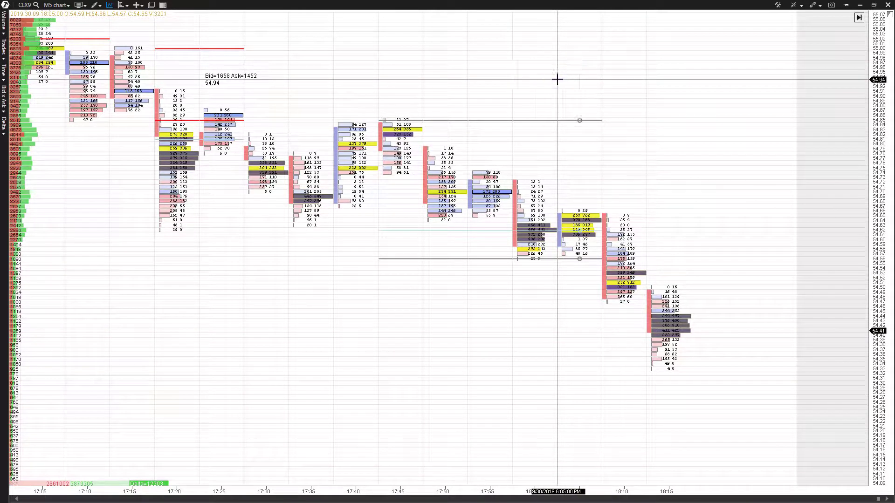
left_click(100, 7)
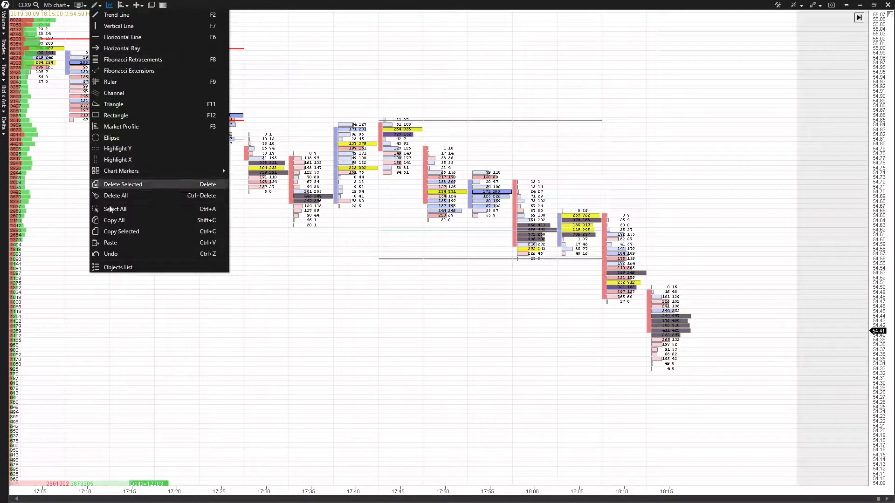
Add a Right Price Label from Chart Markers at 54.41, right of the latest bar.
mouse_move(142, 172)
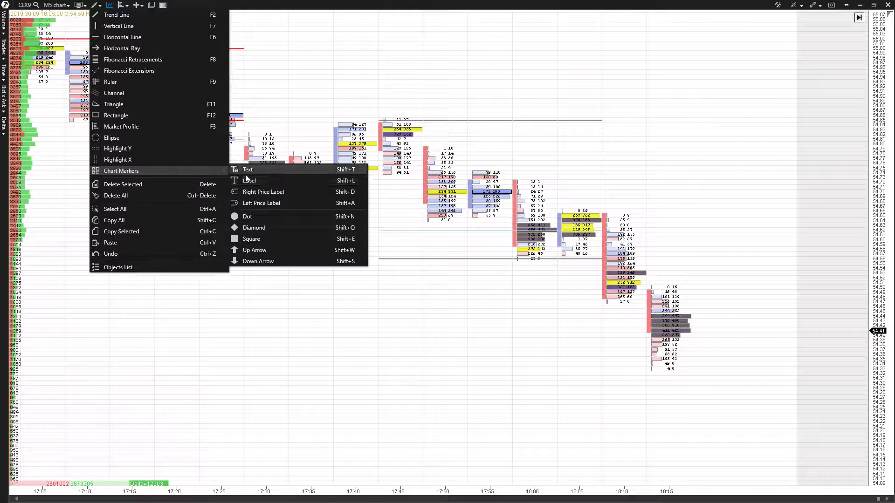
left_click(269, 193)
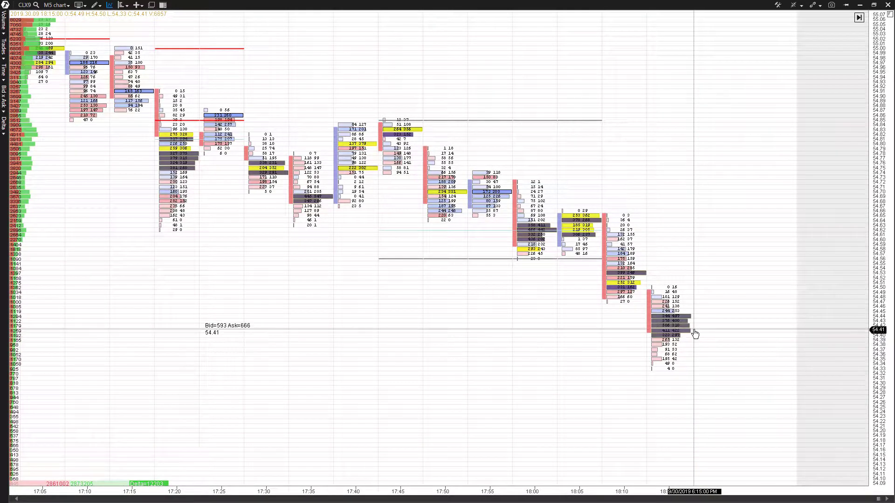
left_click(746, 332)
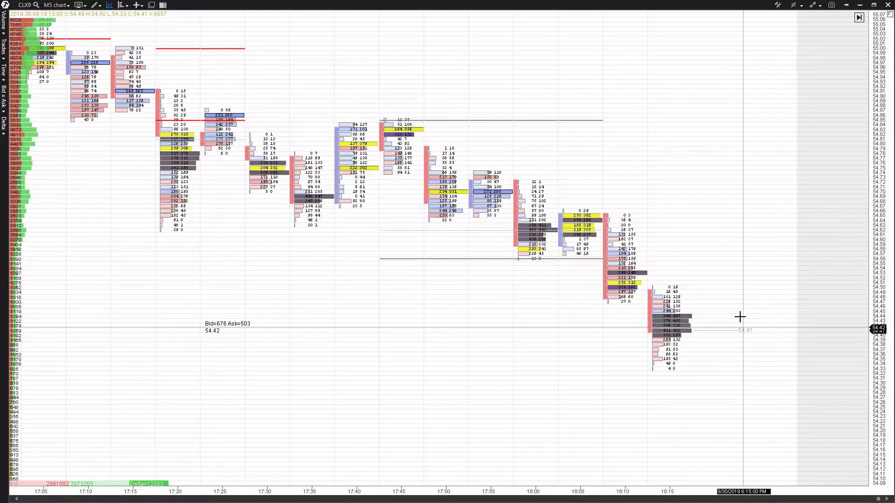
left_click(102, 7)
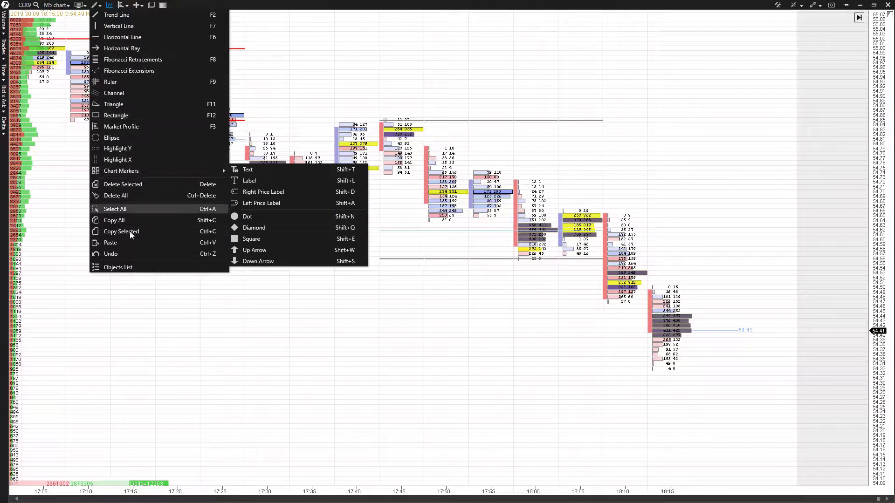
Open the Objects List, move it lower, and tick Selected on the Right price label.
left_click(153, 267)
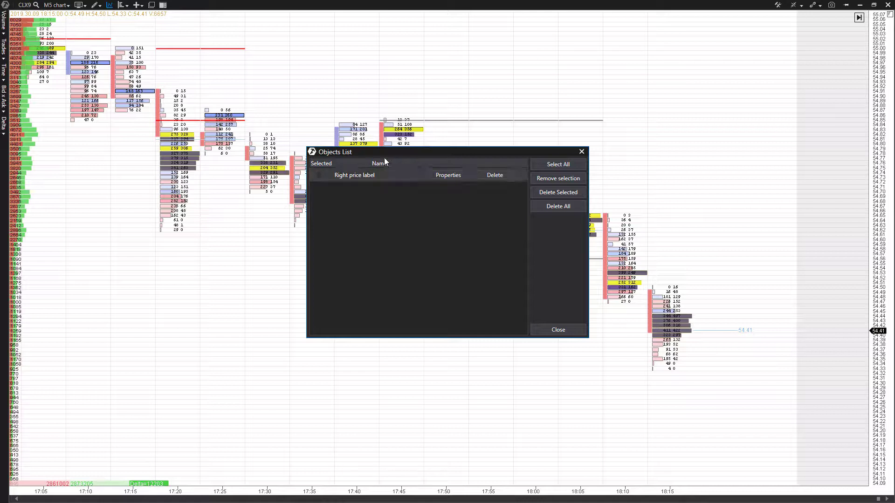
left_click_drag(387, 163, 391, 194)
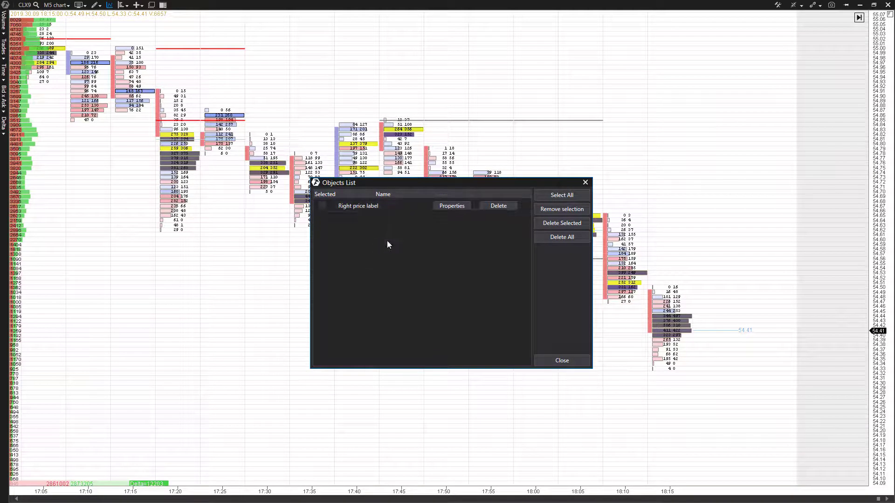
left_click(370, 205)
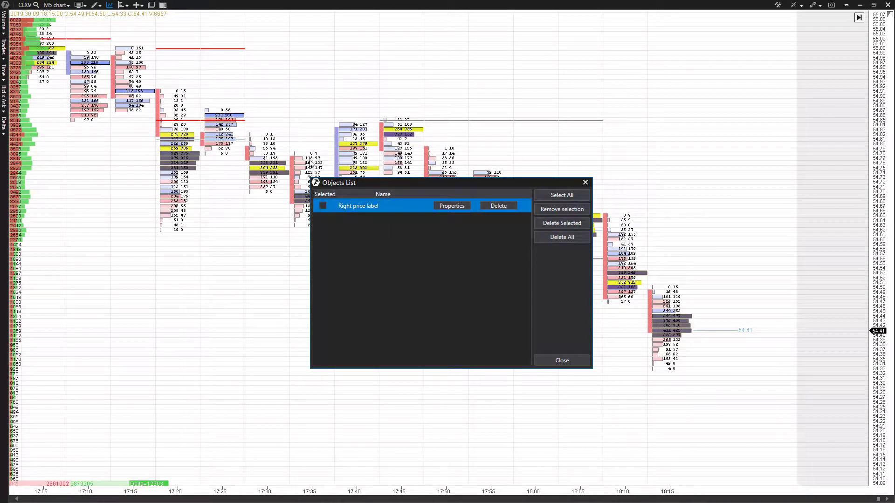
left_click(322, 206)
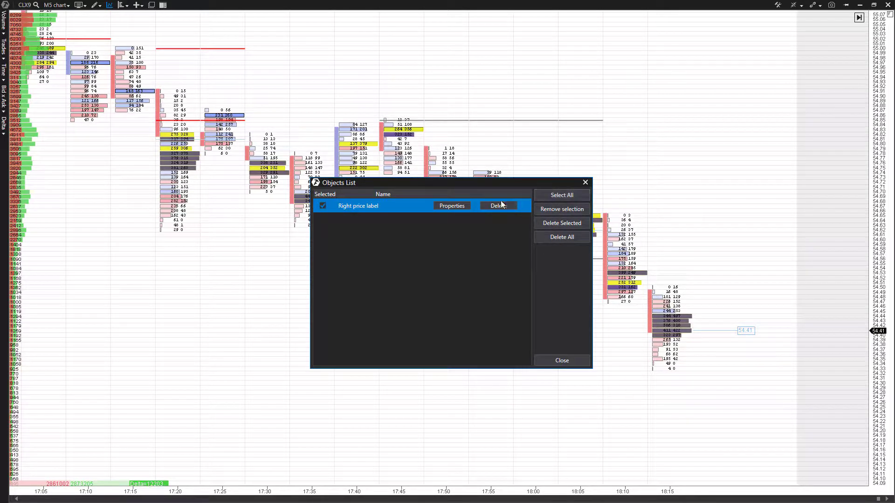
In the price label settings, change its colour to yellow and then black.
left_click(457, 205)
left_click(592, 105)
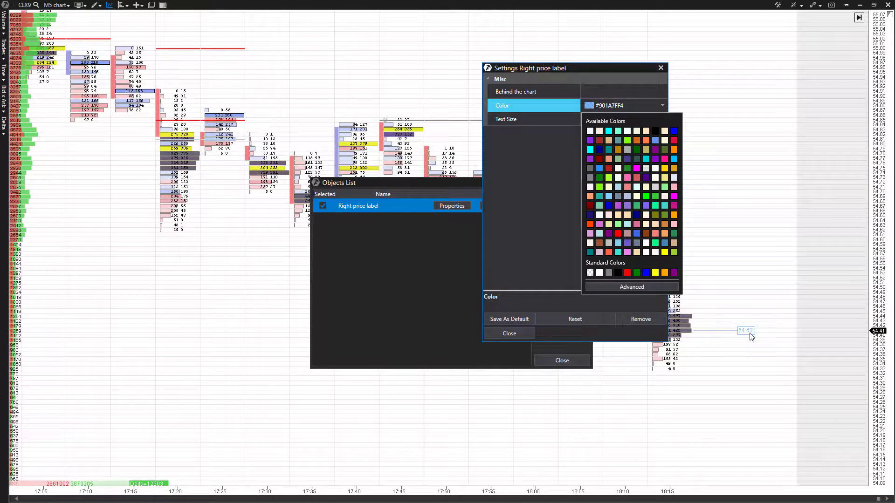
left_click(655, 273)
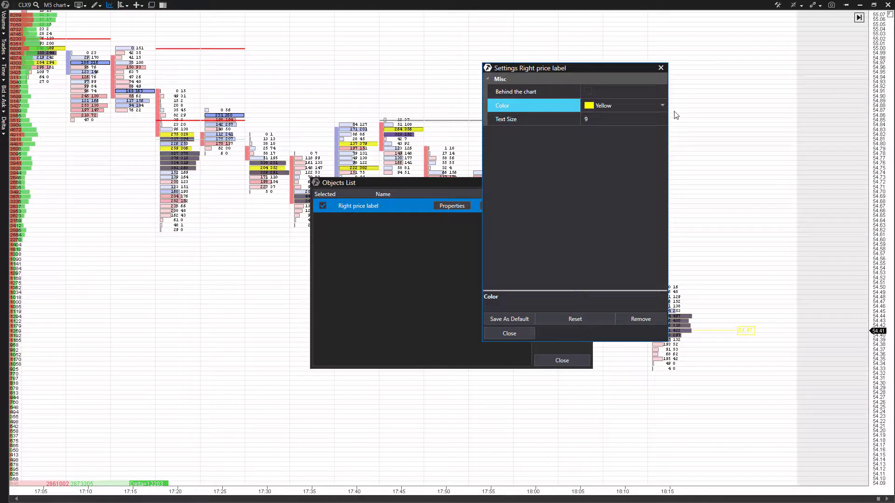
left_click(663, 105)
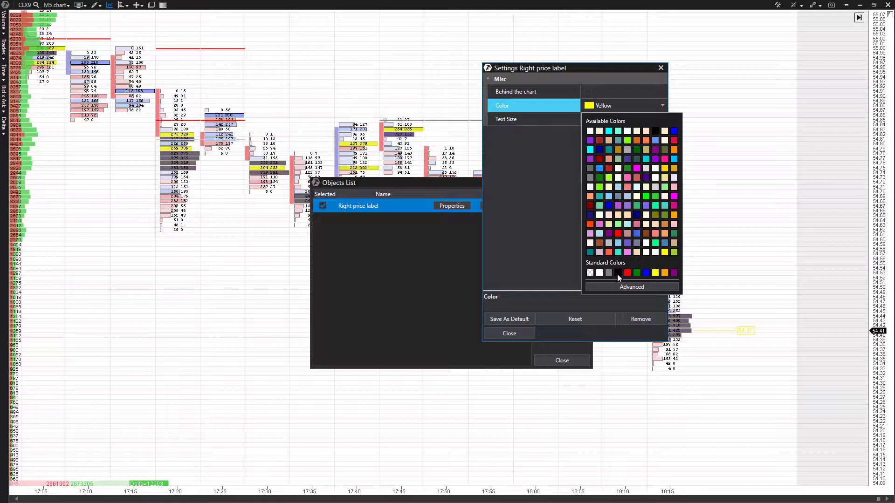
left_click(618, 273)
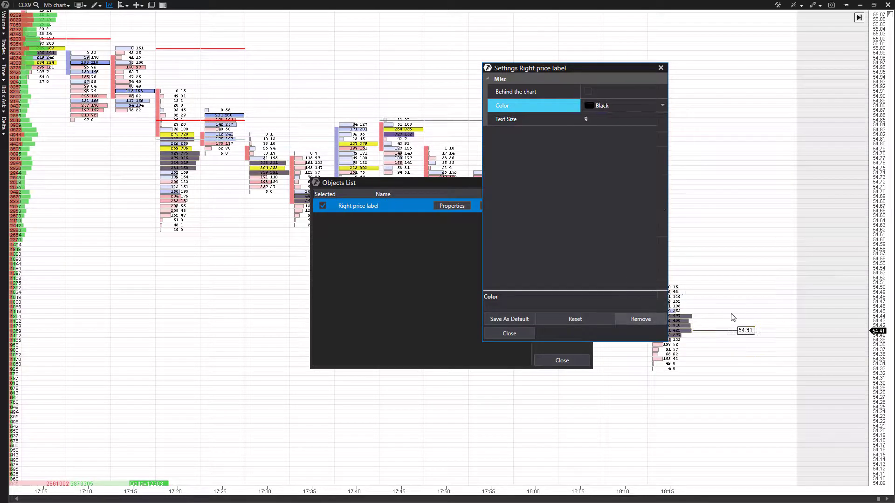
Try a new text size, restore label defaults, then delete the label and close Objects List.
left_click(585, 120)
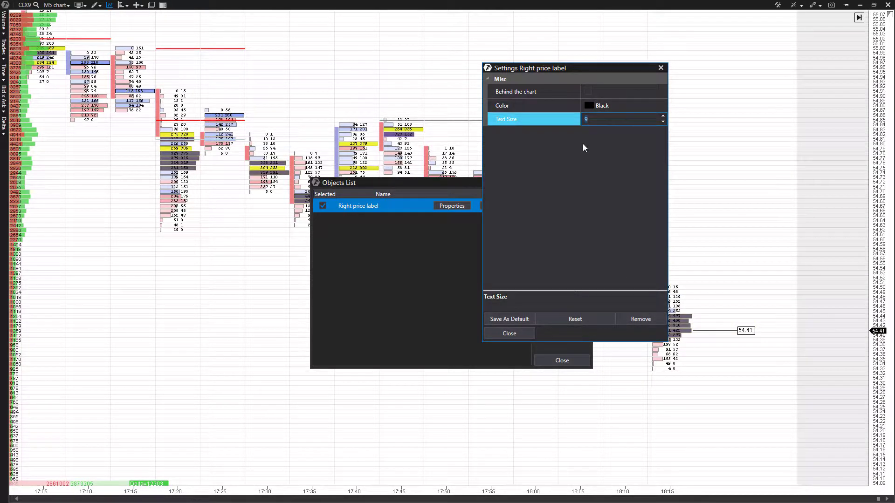
type("185")
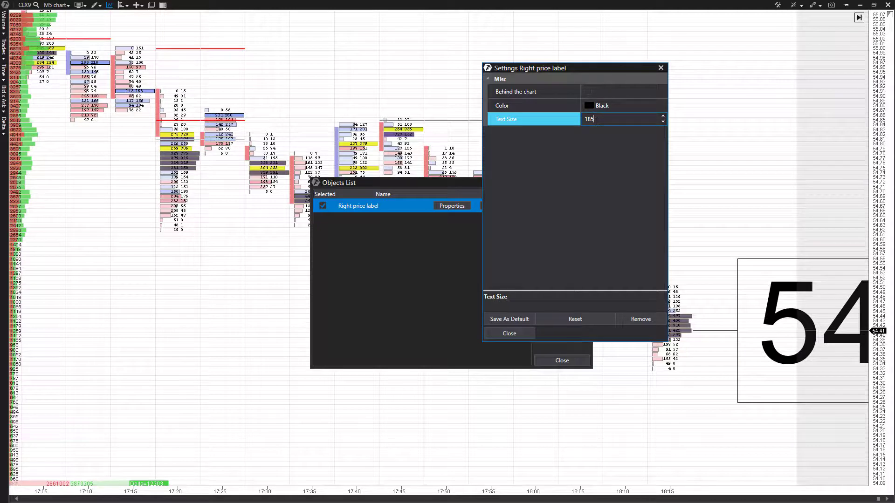
key("BackSpace")
key("BackSpace")
type("11")
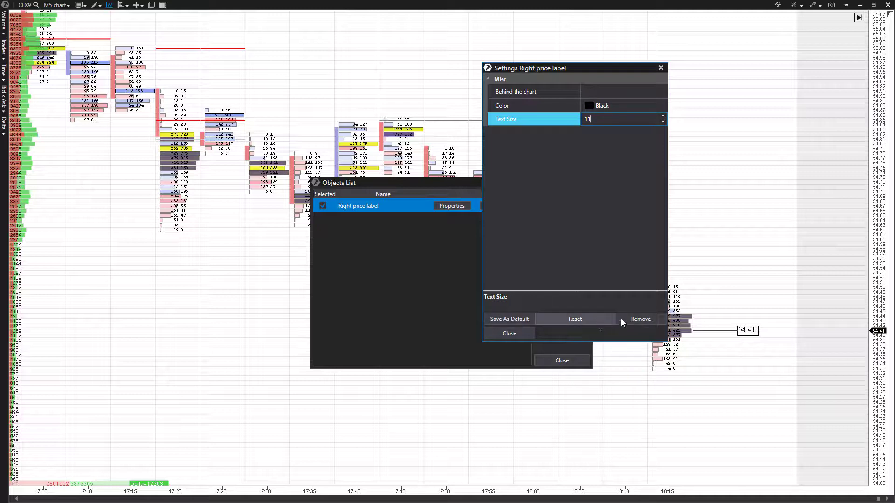
left_click(598, 322)
left_click(656, 319)
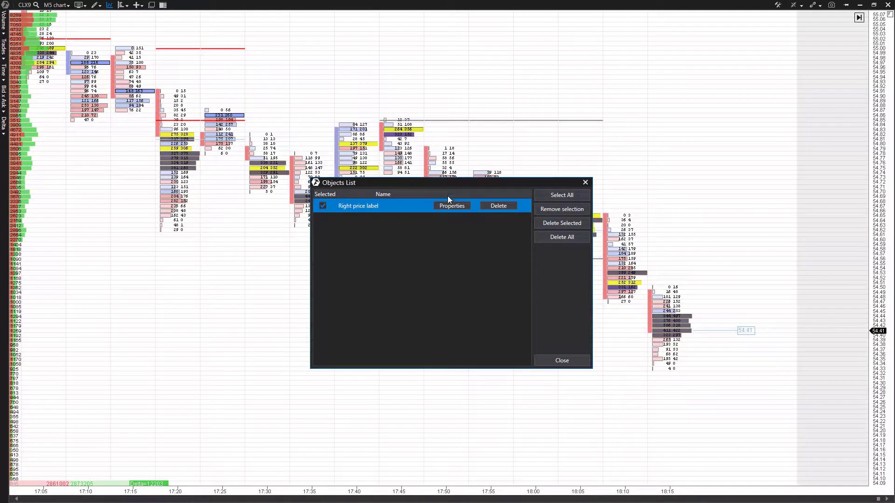
left_click(498, 206)
left_click(585, 183)
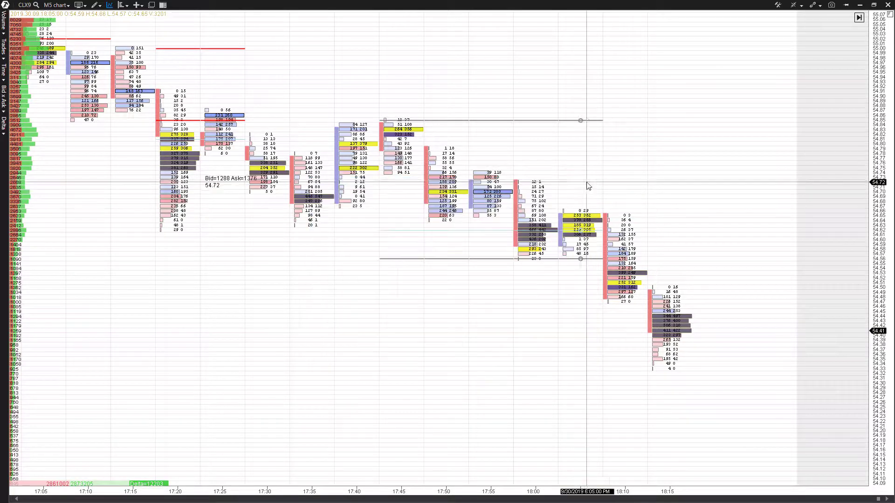
Open the Indicators dialog and scroll down through the indicator tree.
left_click(109, 5)
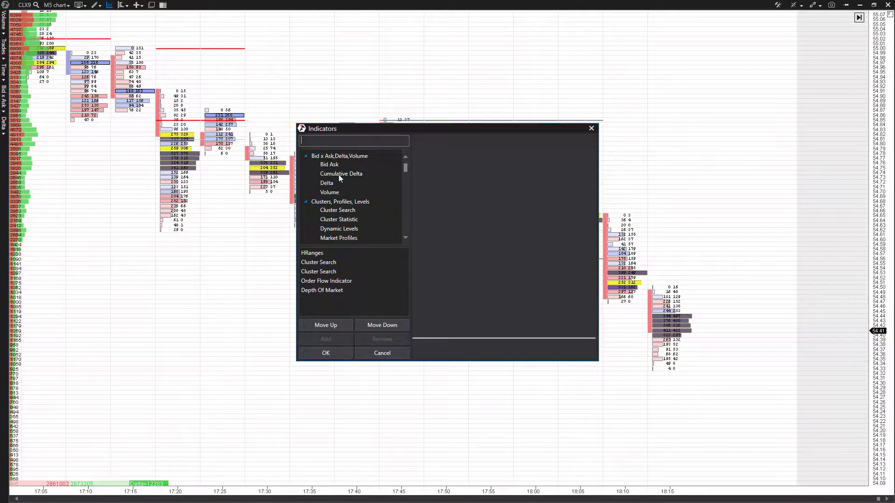
scroll(371, 179, "down", 6)
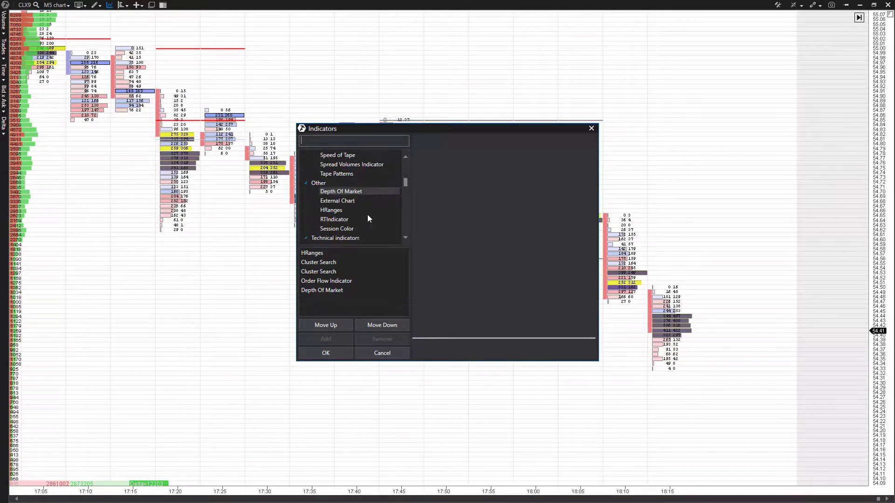
scroll(375, 194, "down", 10)
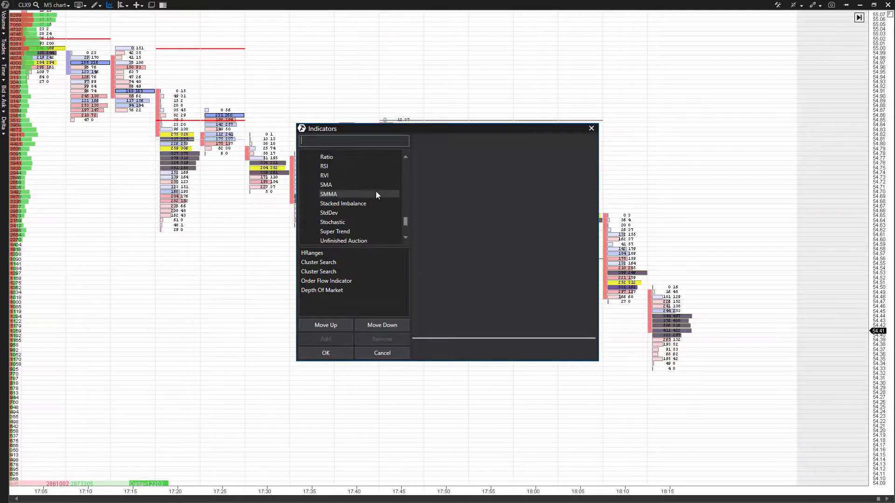
scroll(376, 191, "down", 3)
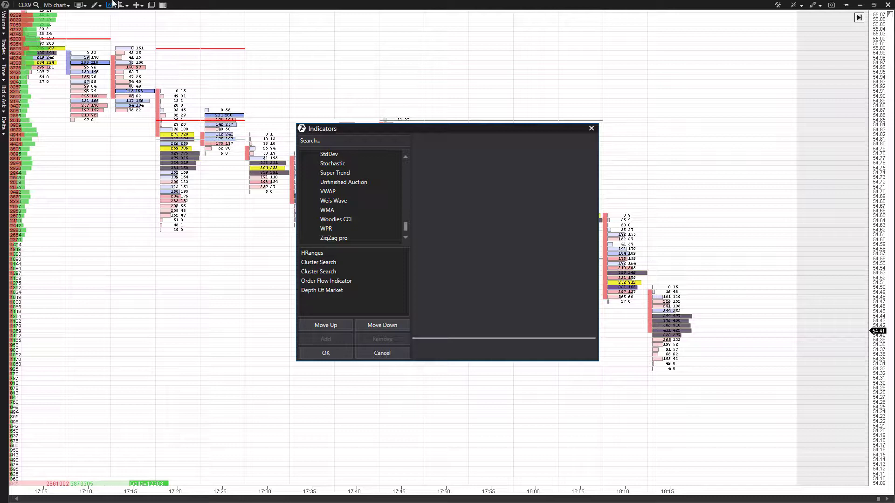
Review the applied indicators, then remove Depth Of Market, leaving HRanges, two Cluster Search entries and Order Flow Indicator.
left_click(340, 253)
left_click(342, 266)
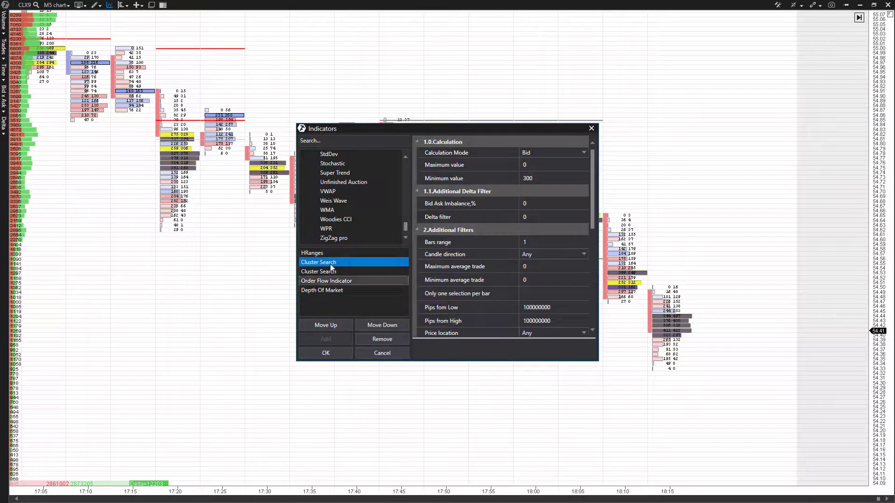
left_click(330, 275)
left_click(332, 283)
left_click(334, 292)
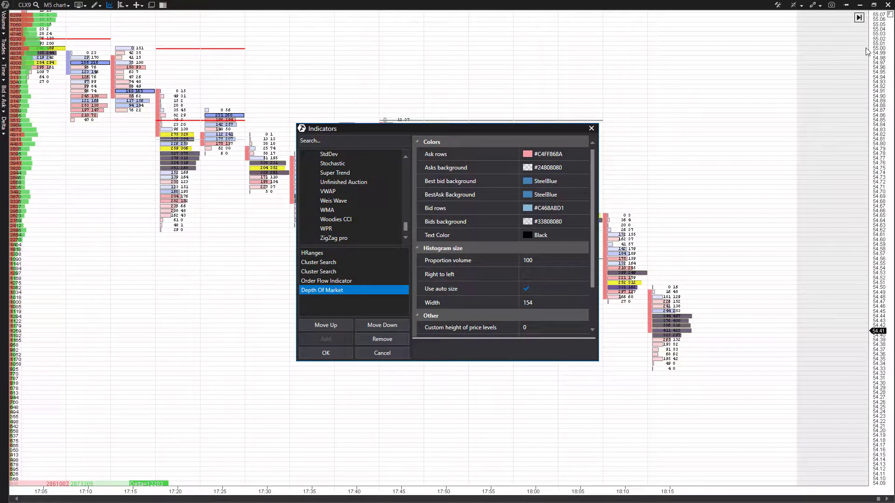
left_click(366, 336)
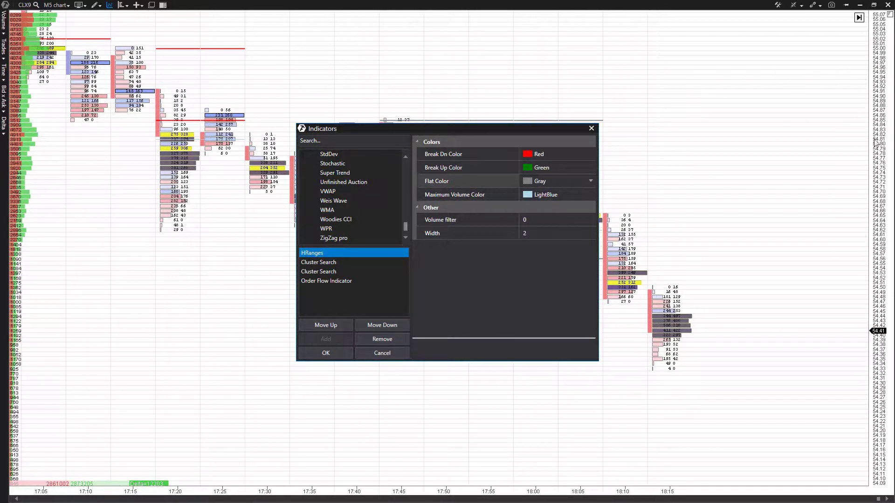
Select Cumulative Delta and set its Panel to Chart.
scroll(334, 236, "up", 5)
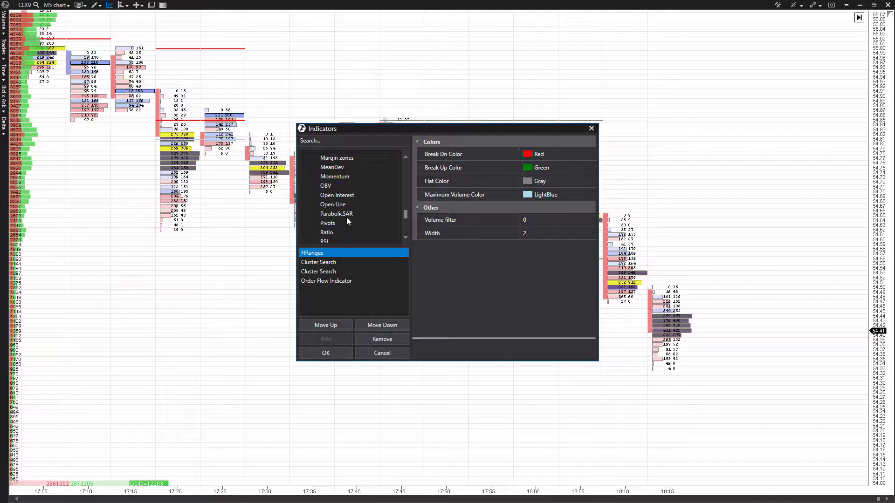
scroll(346, 219, "up", 10)
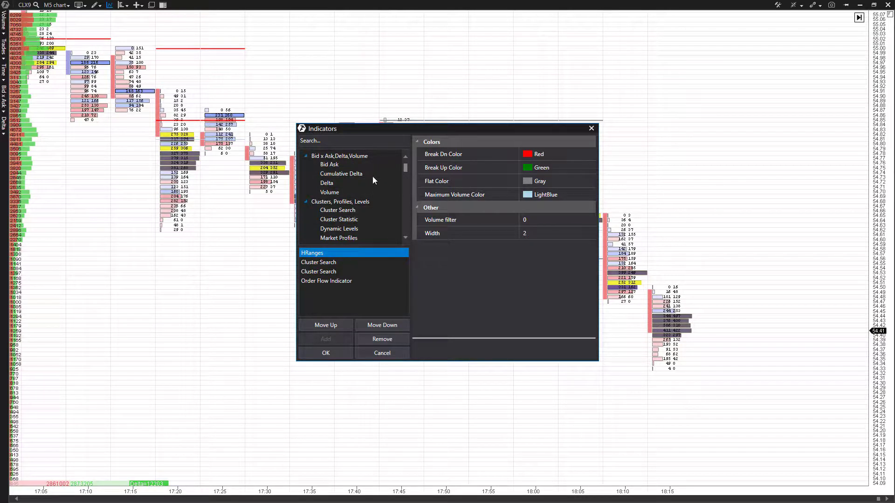
scroll(371, 189, "down", 4)
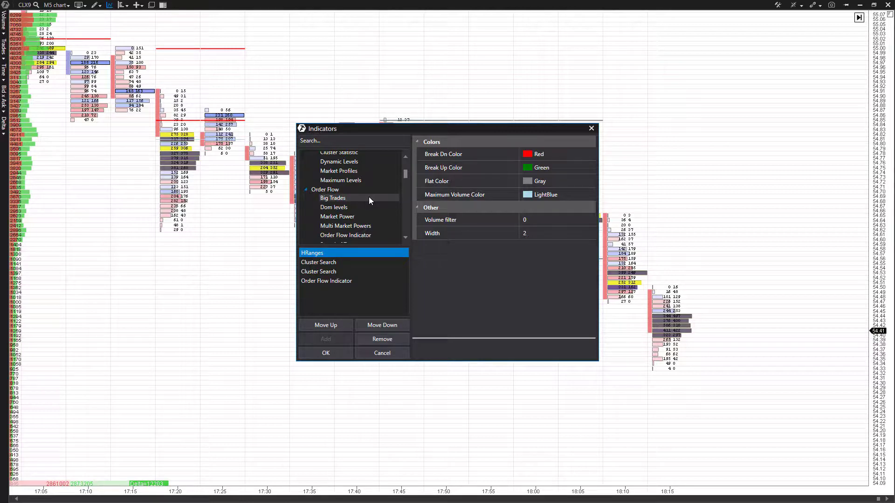
scroll(368, 197, "up", 4)
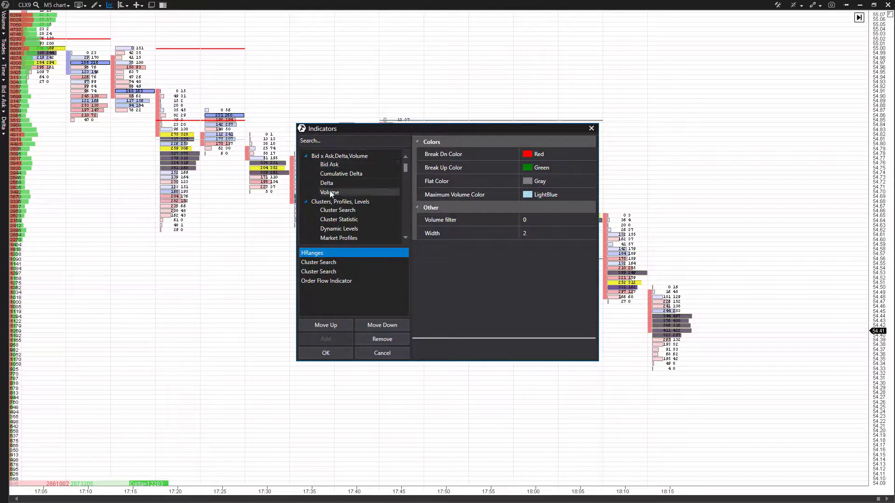
left_click(339, 173)
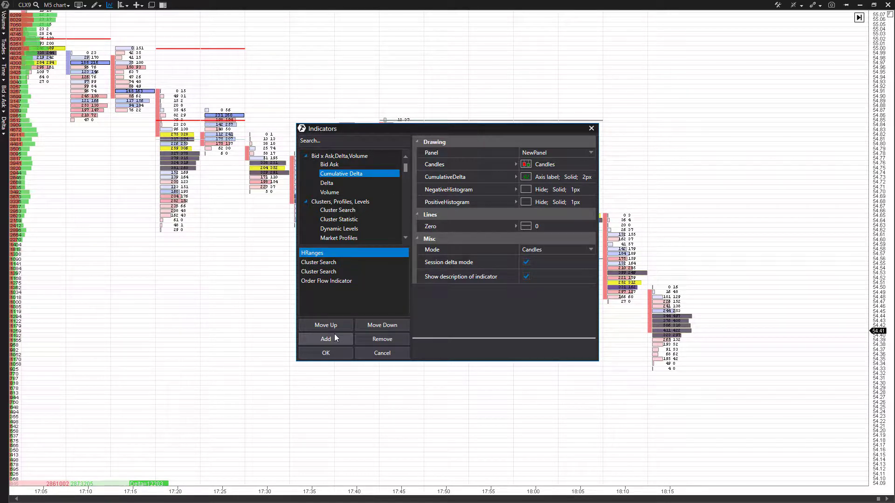
left_click(591, 154)
left_click(558, 173)
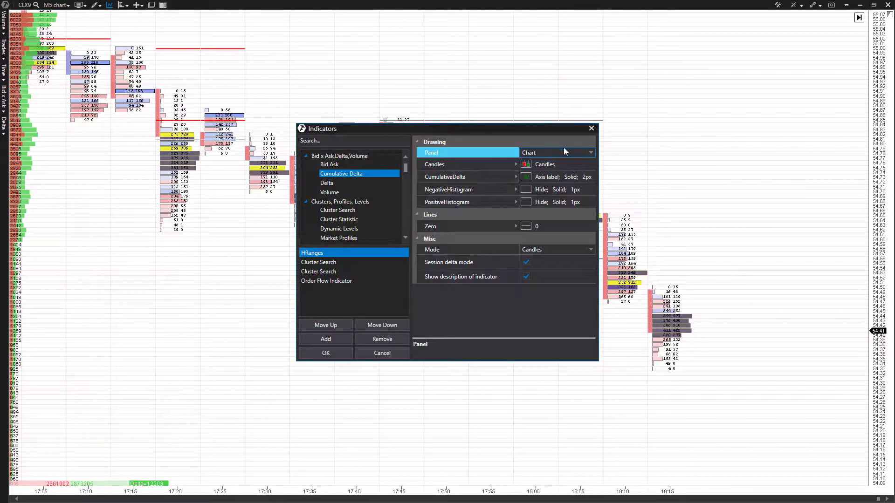
left_click(589, 154)
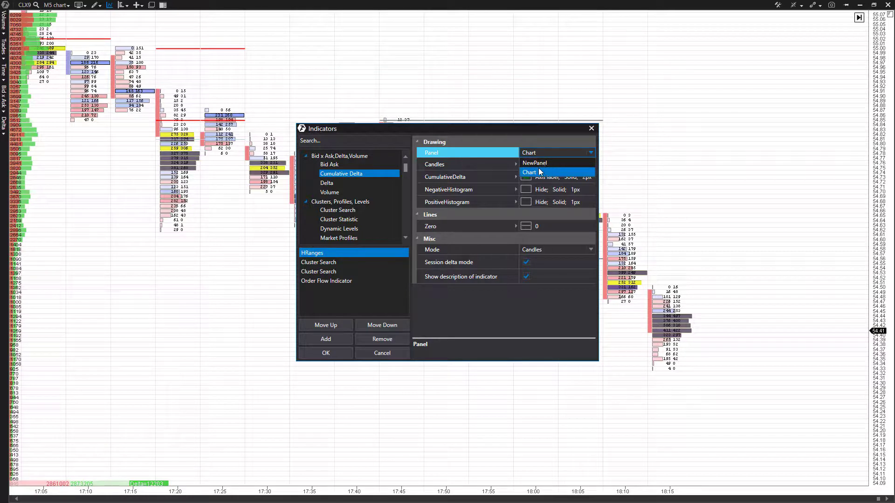
left_click(535, 172)
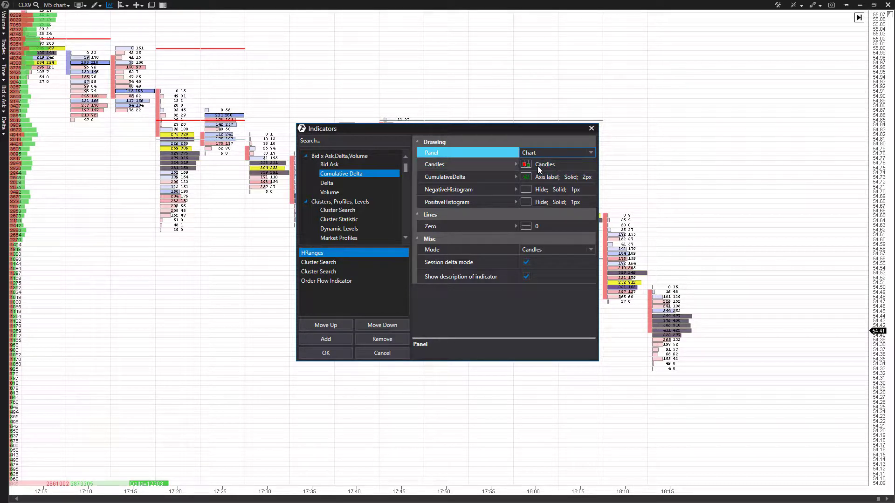
Keep Mode as Candles, add Cumulative Delta to the chart and confirm with OK.
left_click(530, 167)
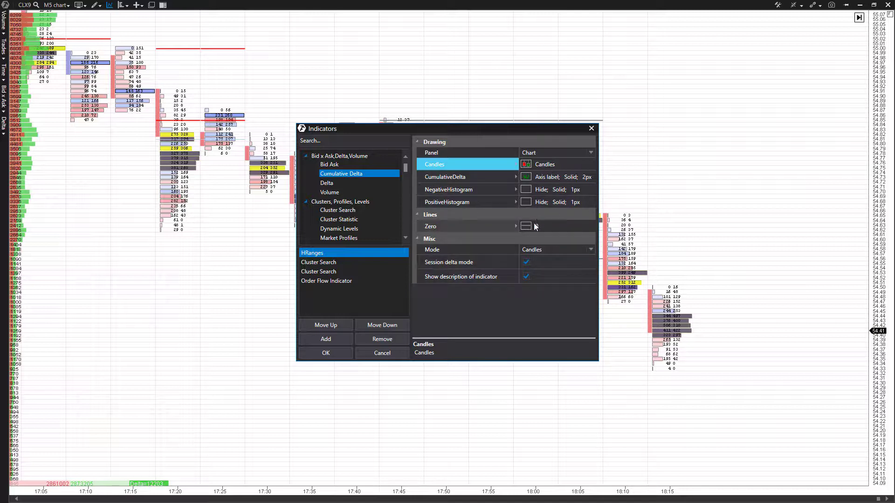
left_click(555, 251)
left_click(555, 252)
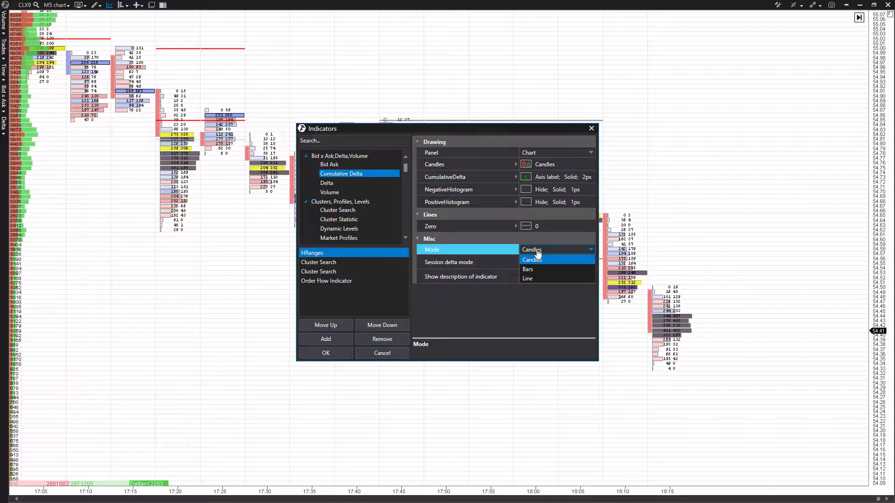
left_click(530, 260)
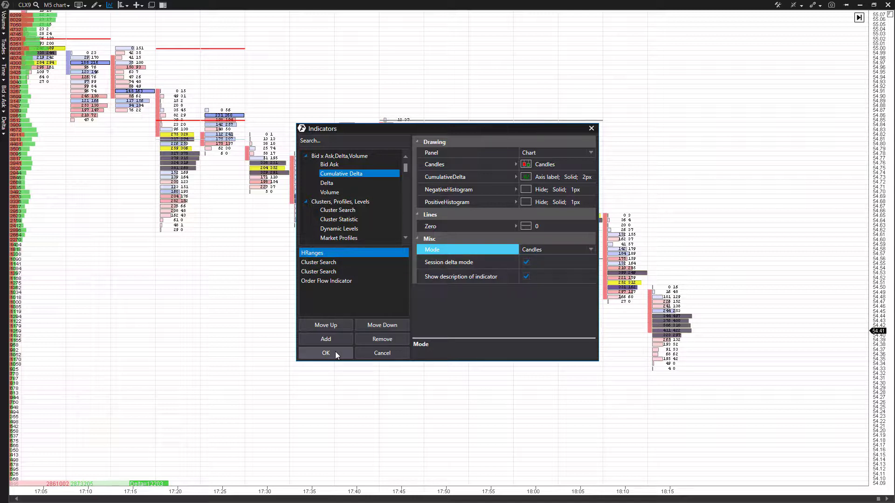
left_click(335, 339)
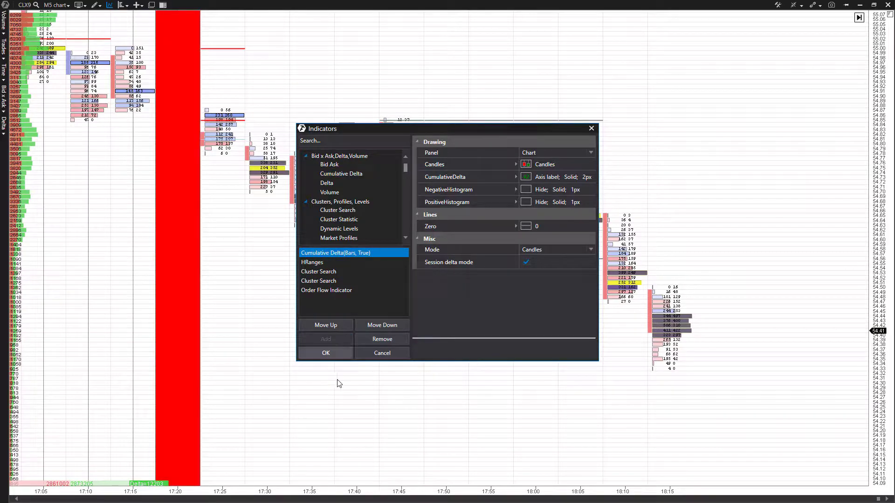
left_click(335, 357)
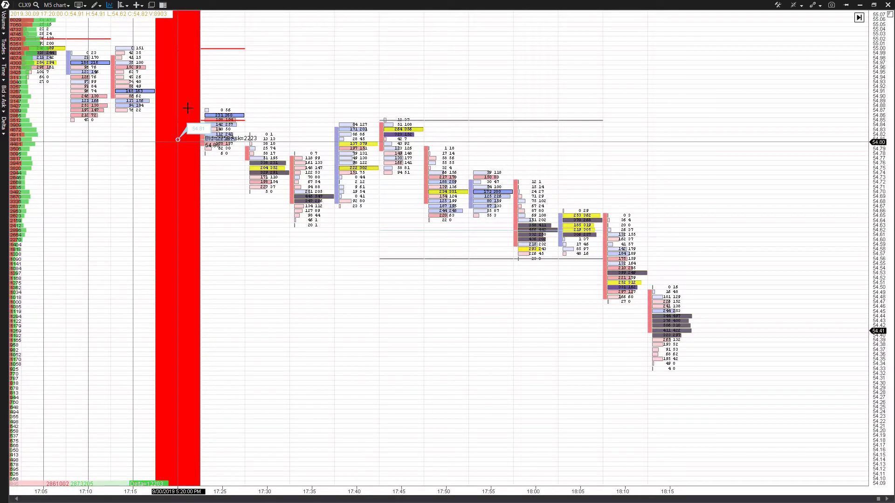
Reopen the Indicators dialog and remove the newly added Cumulative Delta.
left_click(109, 5)
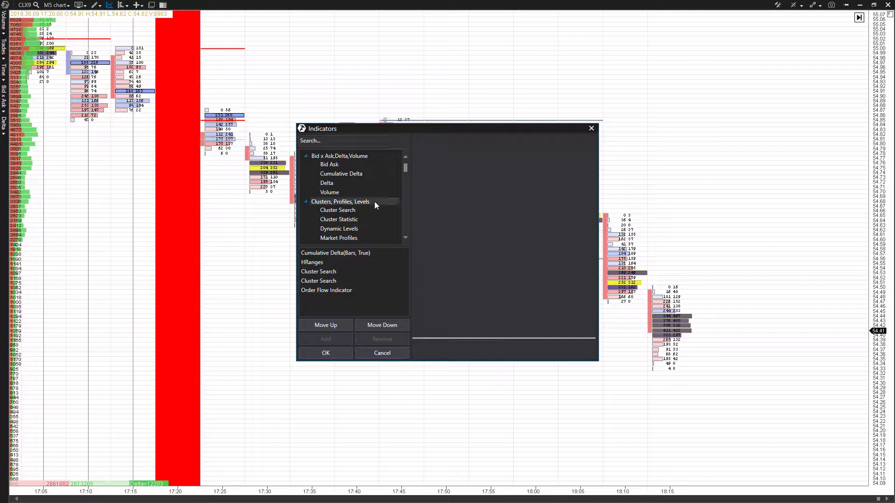
left_click(354, 253)
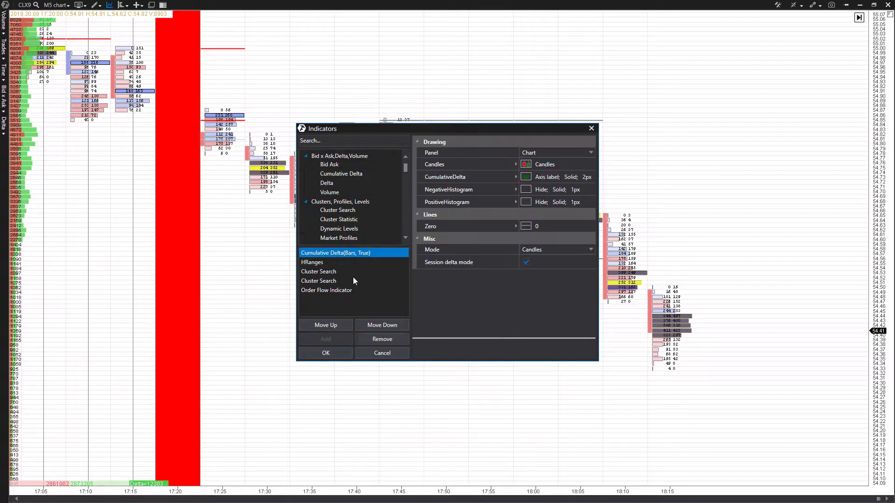
left_click(385, 344)
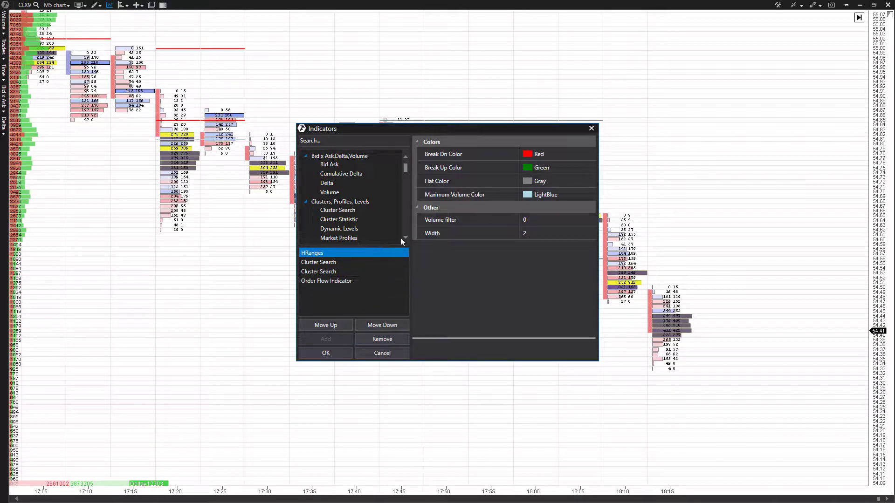
Scroll the available-indicator list down toward Momentum.
scroll(361, 218, "down", 5)
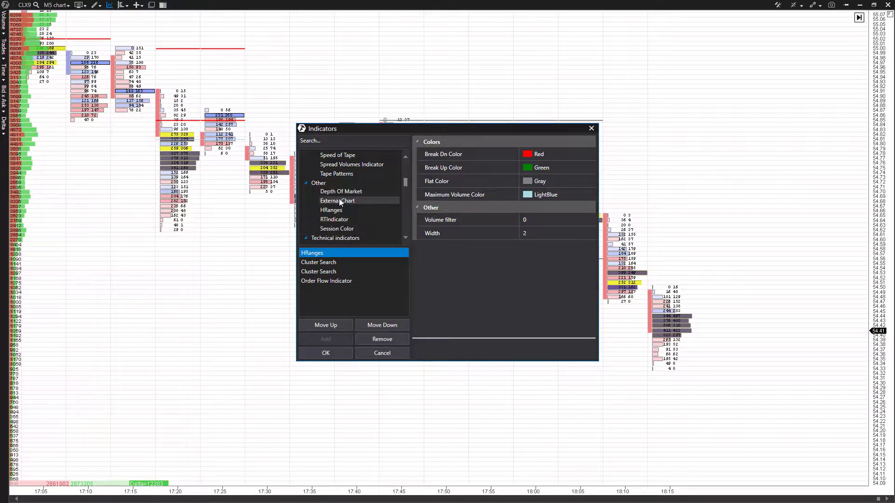
scroll(338, 213, "down", 2)
scroll(333, 222, "down", 1)
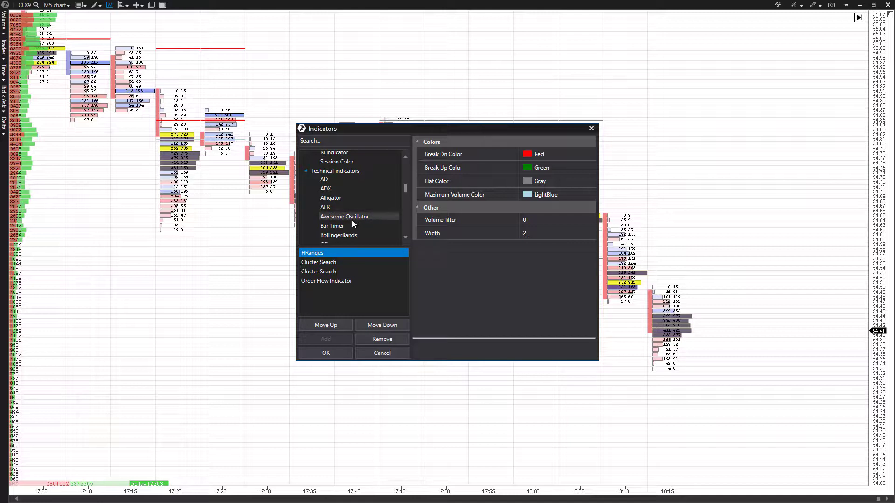
scroll(338, 212, "down", 3)
scroll(342, 214, "down", 4)
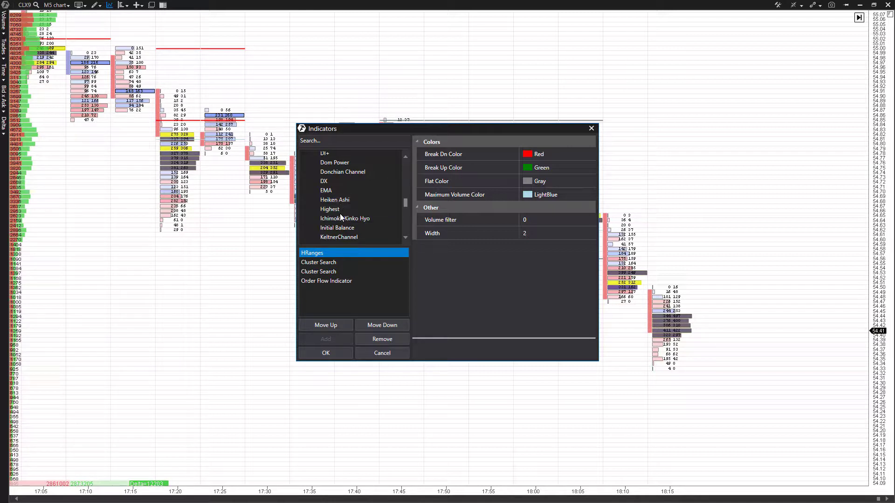
scroll(340, 214, "down", 4)
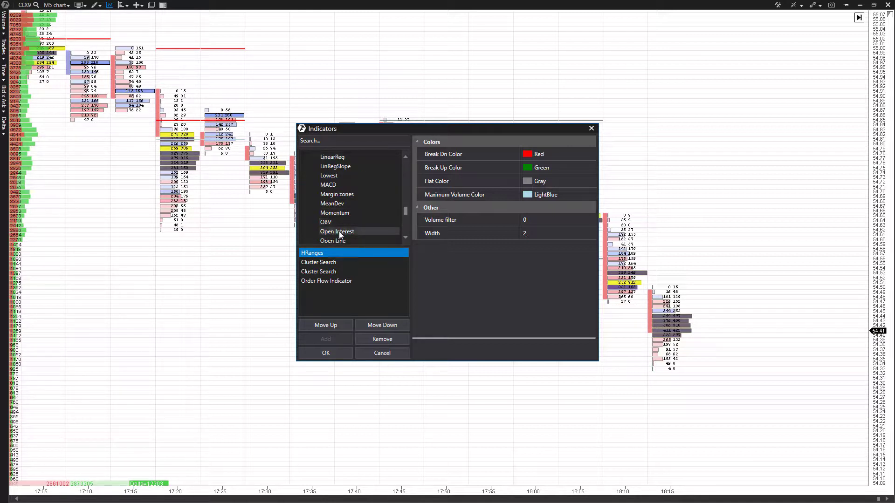
Add Momentum and set its Panel to 1 after briefly trying Chart.
left_click(338, 212)
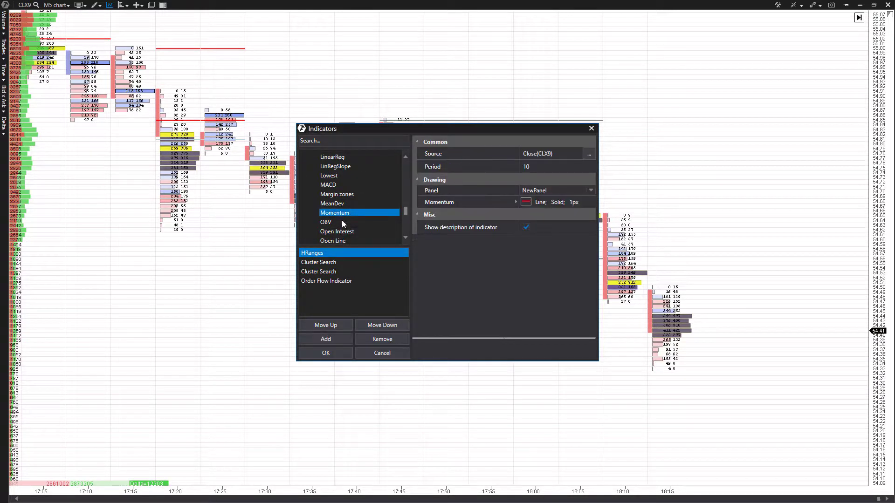
left_click(330, 341)
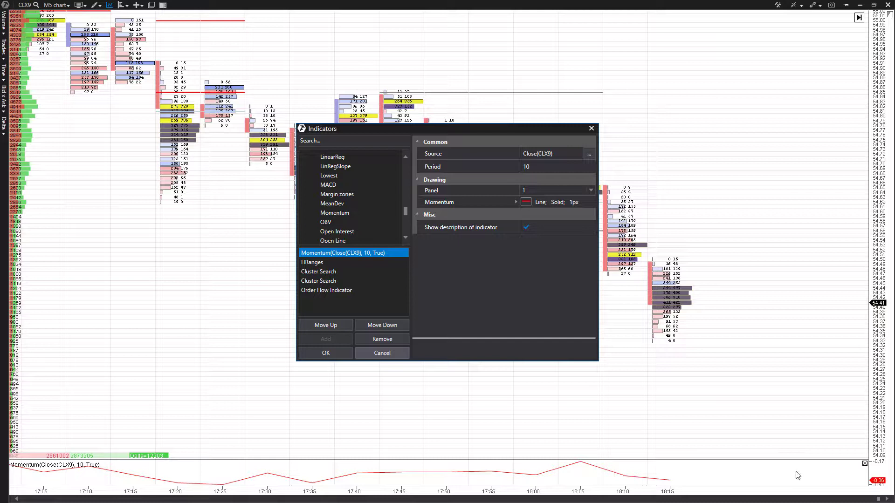
left_click(565, 192)
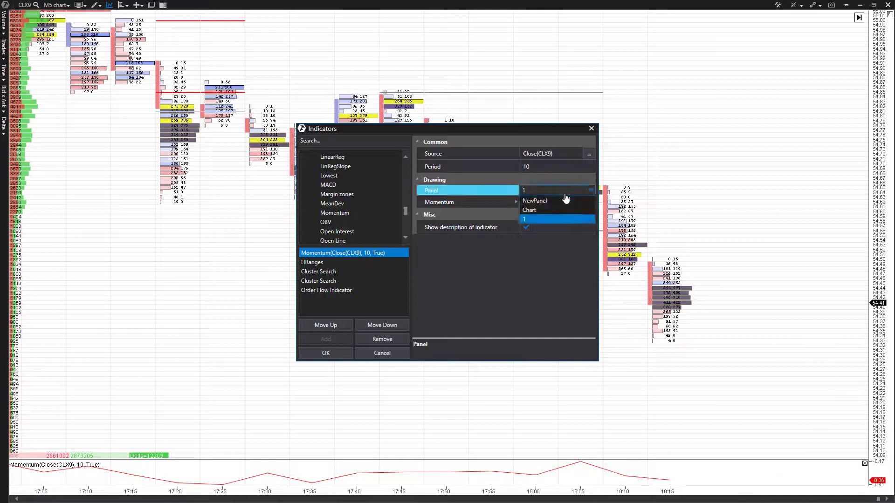
left_click(542, 210)
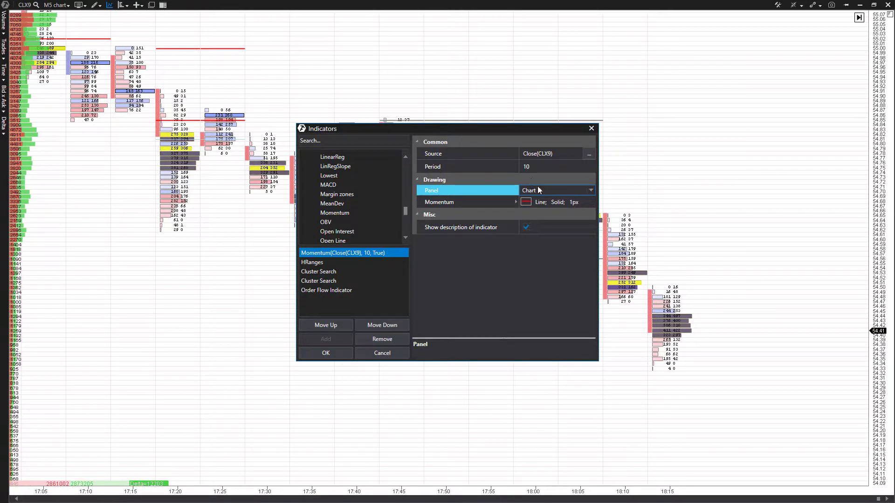
left_click(568, 193)
left_click(552, 197)
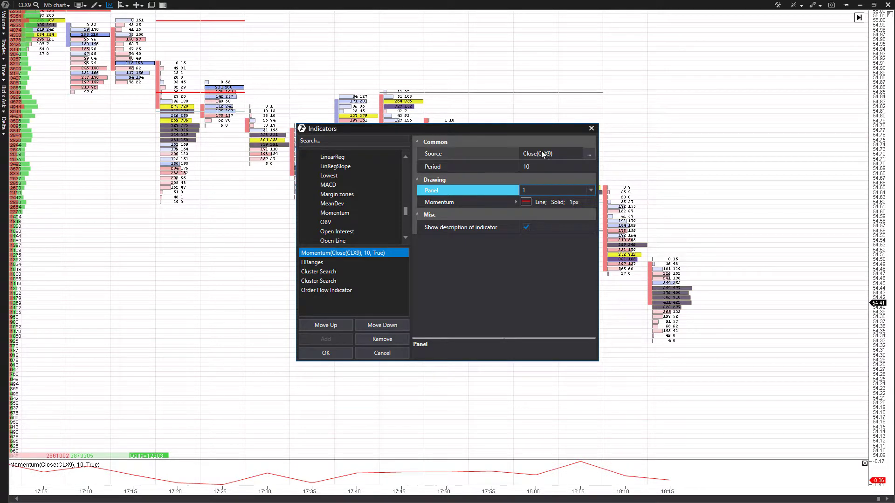
Check Momentum's settings, leaving Source as Close, Period 10 and Panel 1.
left_click(551, 166)
left_click(586, 153)
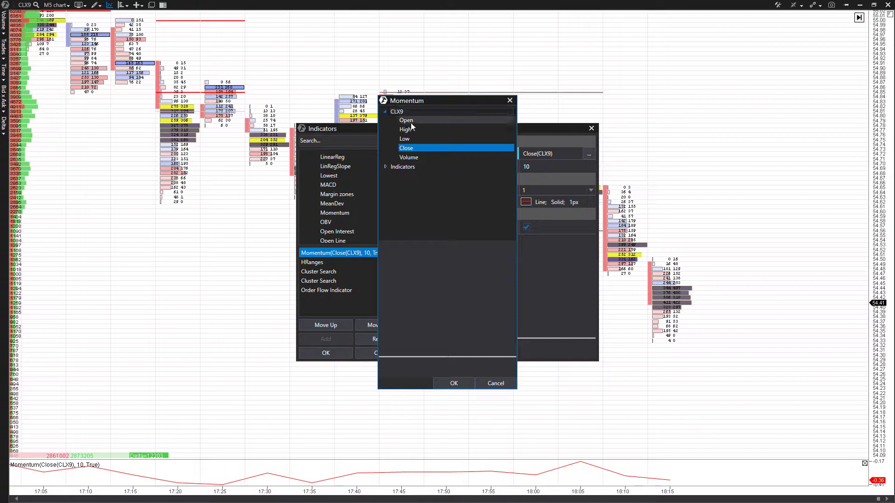
left_click(386, 167)
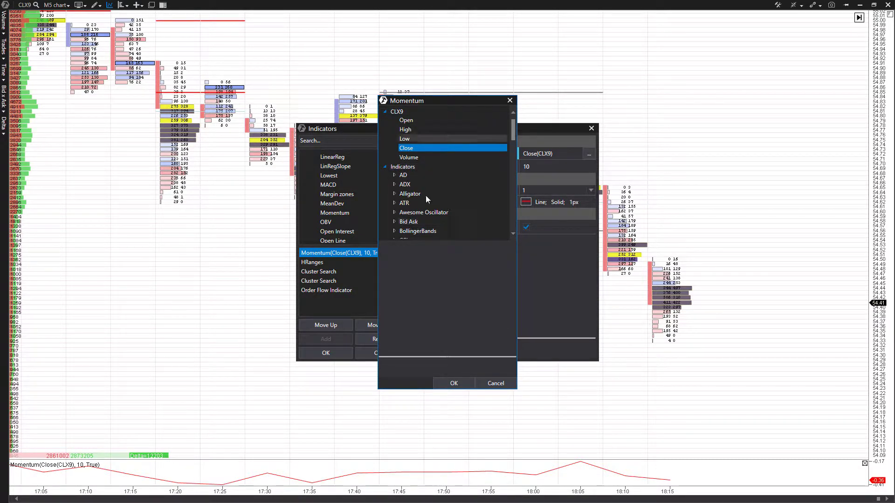
left_click(510, 99)
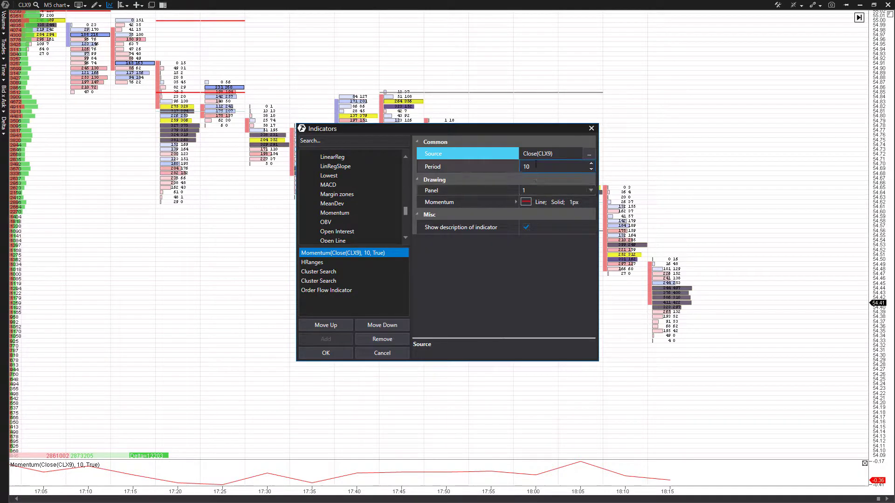
left_click(535, 166)
left_click(536, 188)
left_click(536, 191)
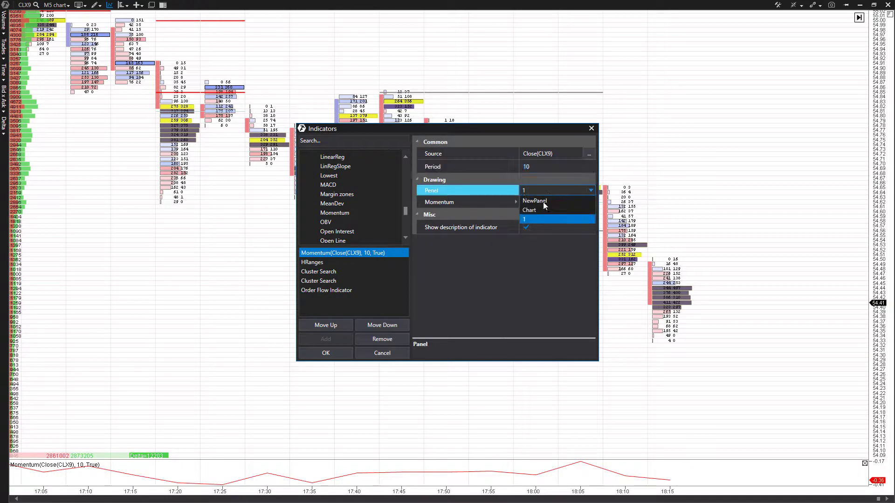
left_click(504, 188)
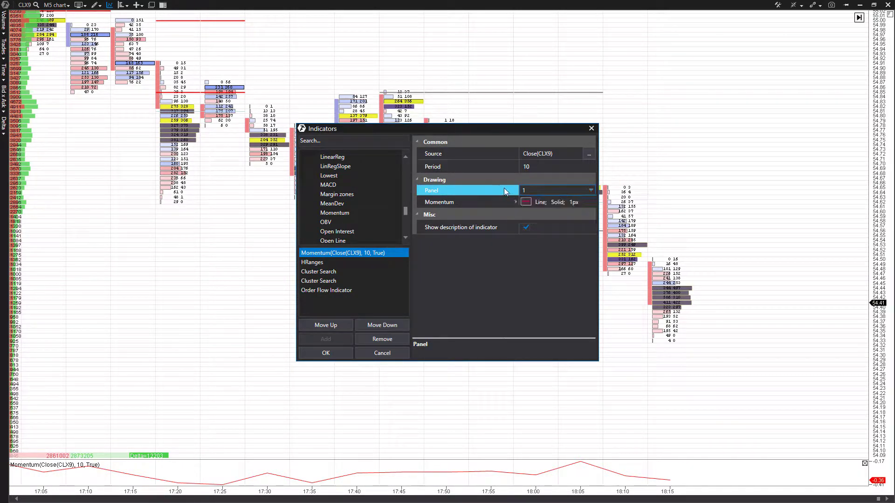
left_click(536, 203)
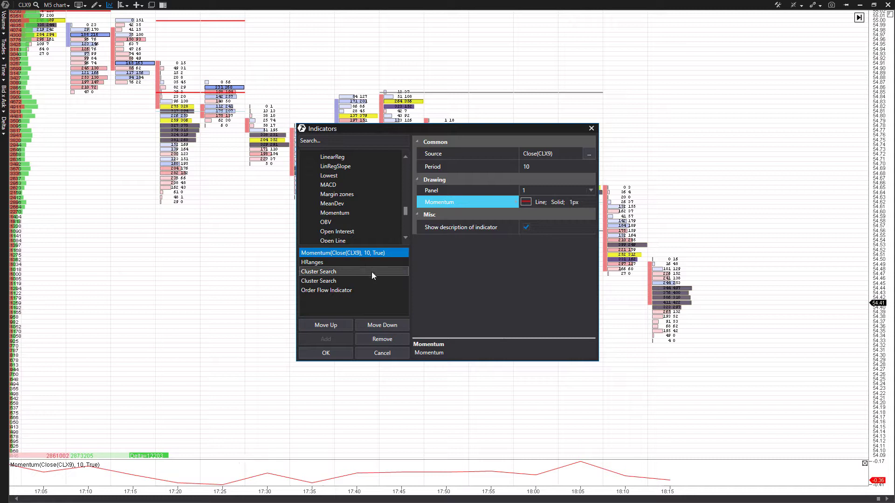
Inspect WMA and Woodies CCI settings, leaving Trend Period at 5, without adding either.
scroll(342, 212, "down", 7)
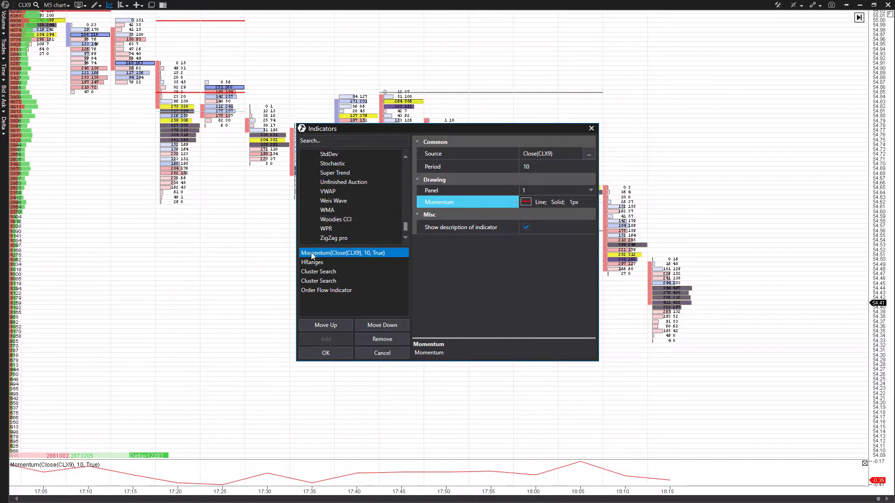
left_click(343, 209)
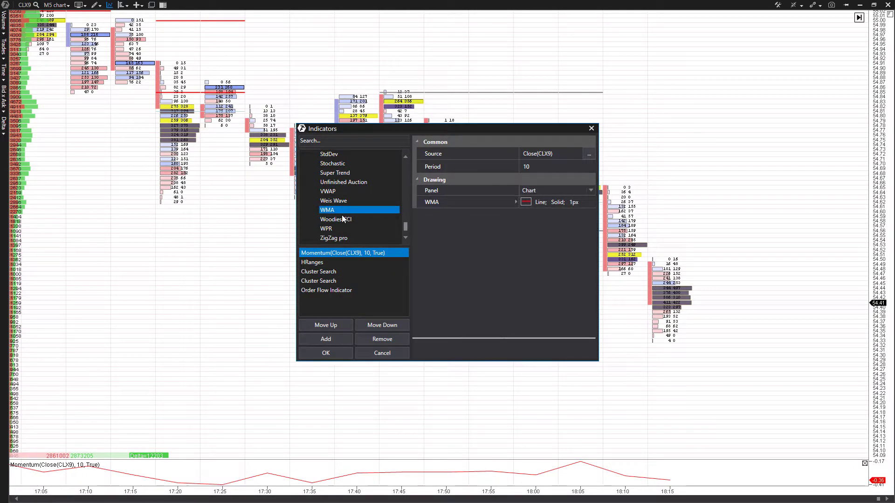
left_click(342, 219)
left_click(537, 195)
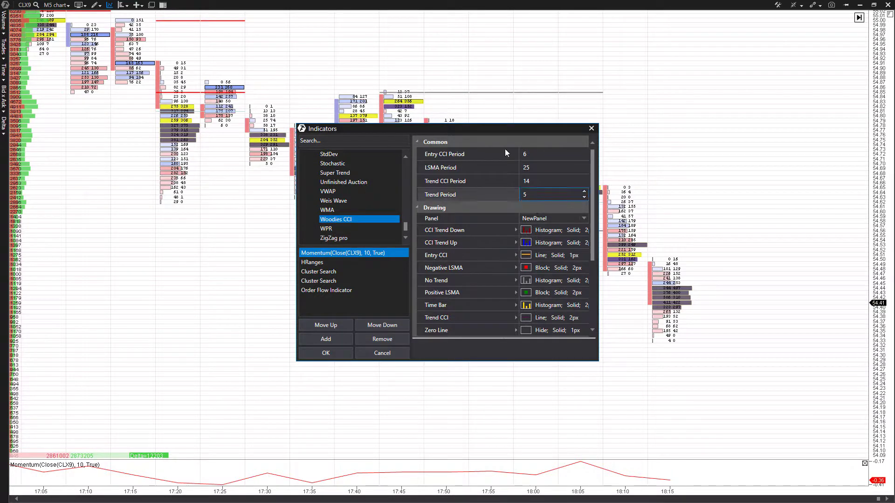
key("Return")
scroll(530, 226, "down", 3)
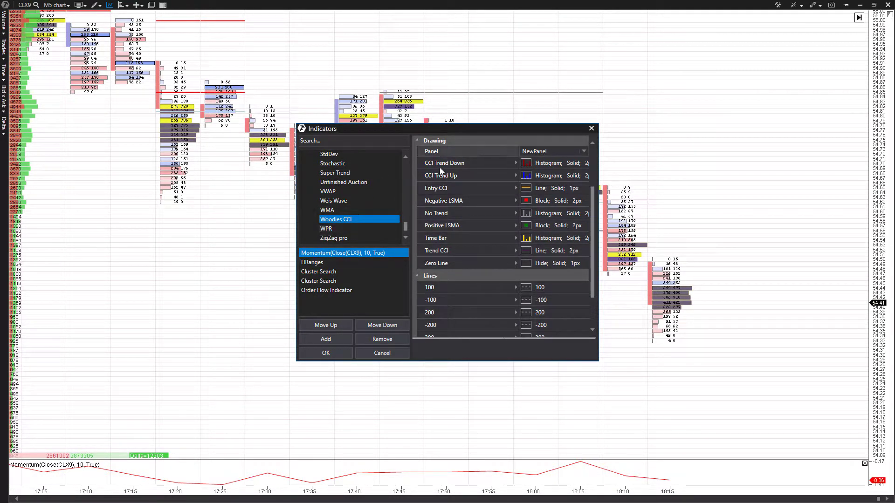
scroll(513, 287, "up", 2)
left_click(534, 146)
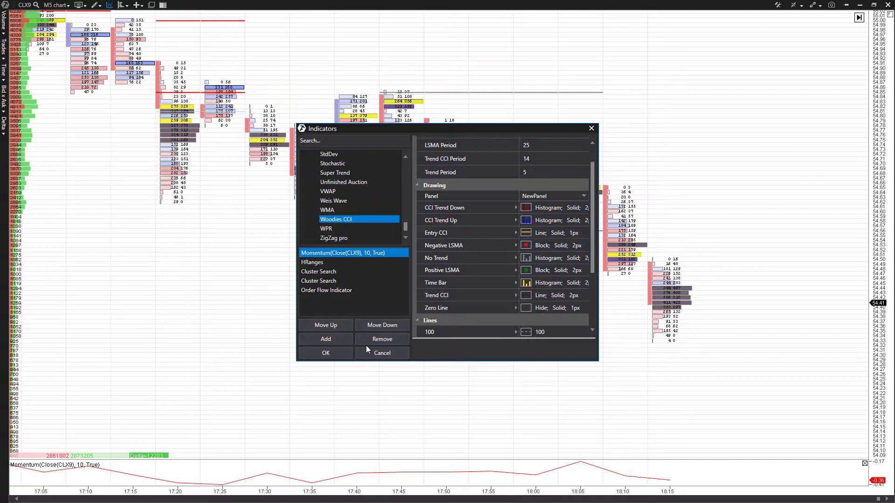
Close the Indicators dialog with OK and browse the profile's time-period list without changing it.
left_click(326, 353)
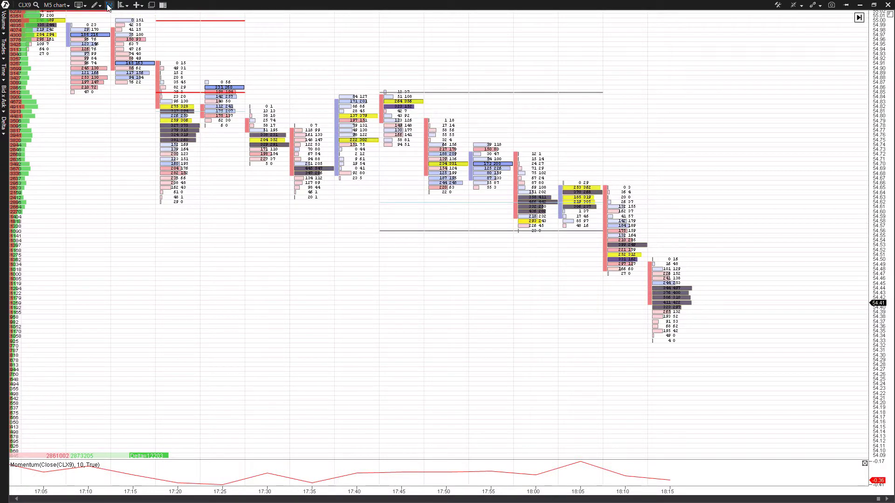
left_click(124, 7)
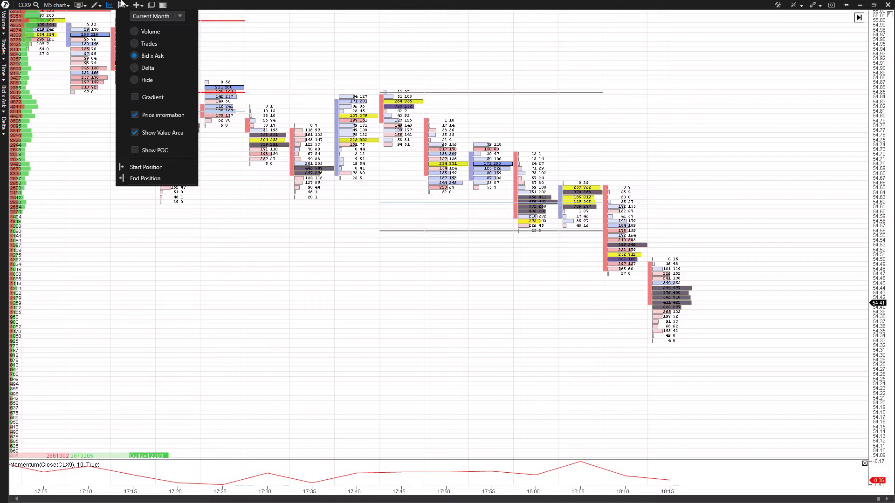
left_click(124, 7)
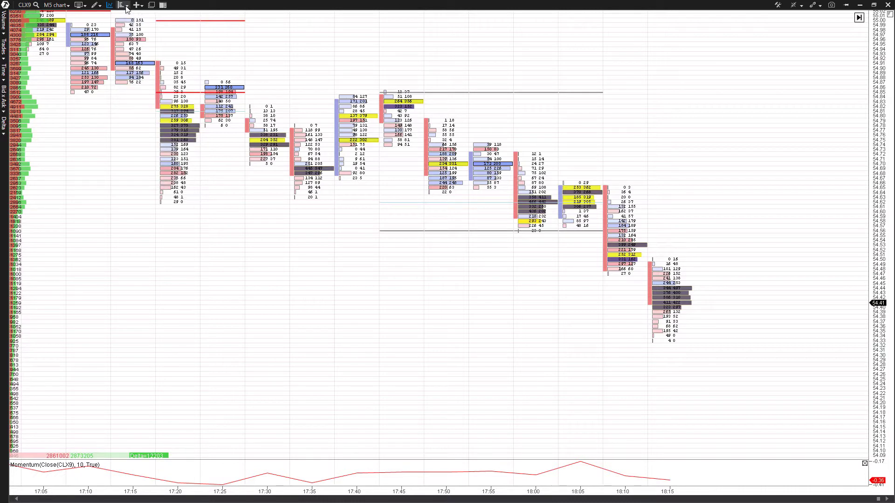
left_click(124, 7)
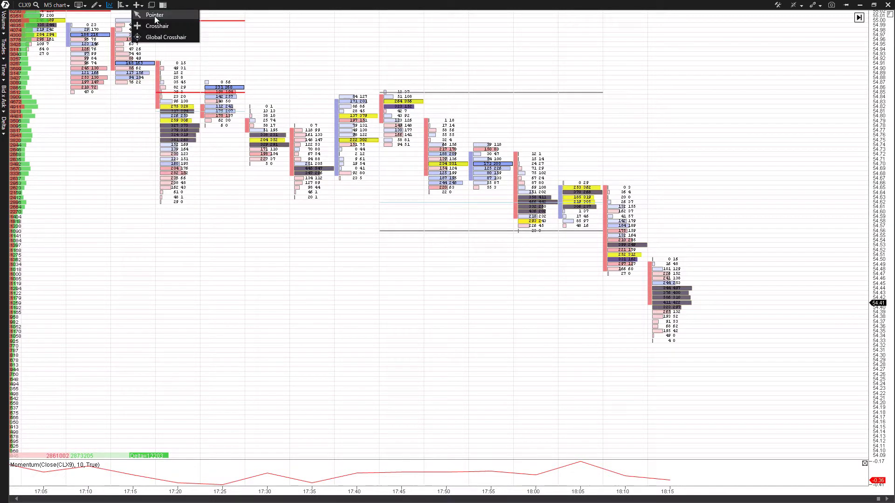
left_click(137, 16)
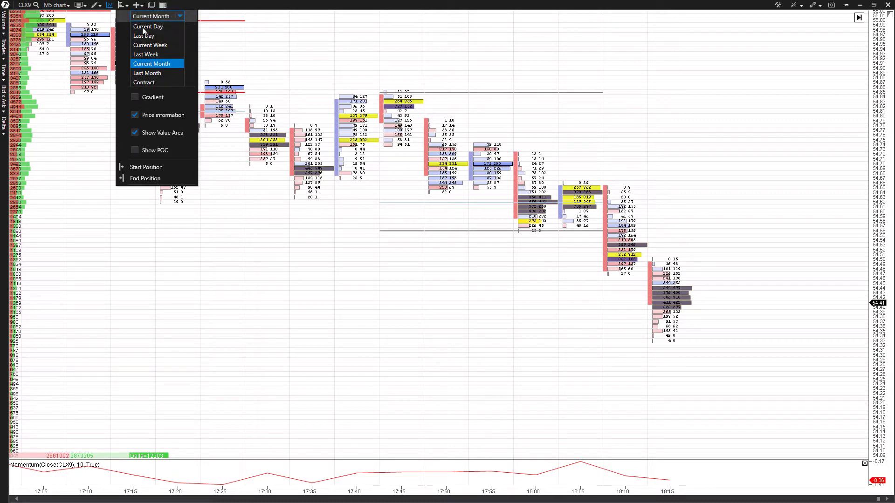
left_click(180, 16)
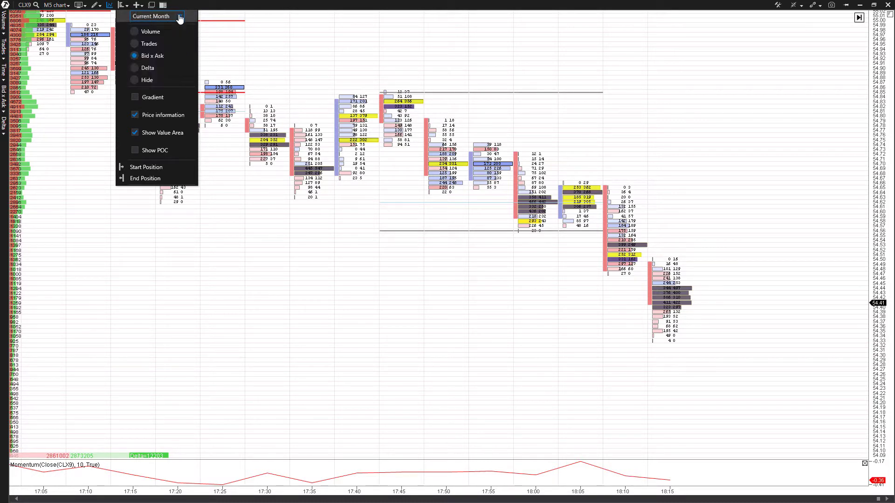
left_click(180, 16)
left_click(268, 39)
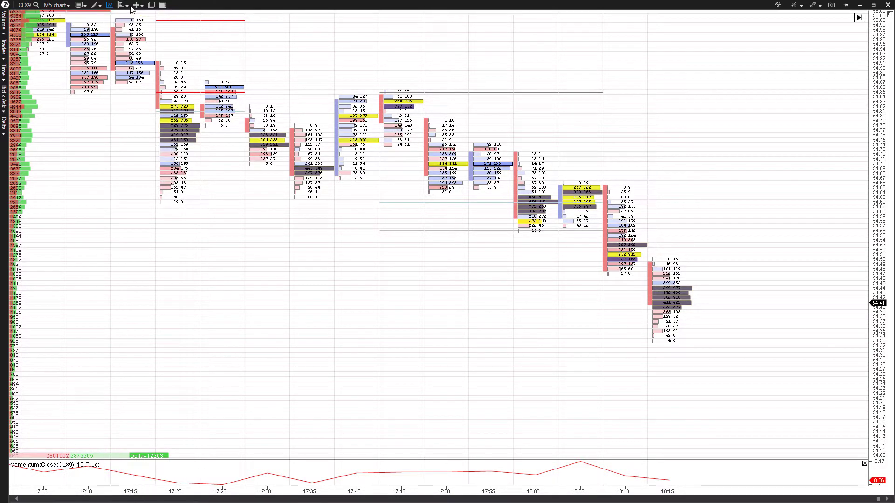
Toggle the profile's Gradient shading on and back off, leaving Current Month in Bid x Ask mode.
left_click(127, 6)
left_click(127, 6)
left_click(127, 7)
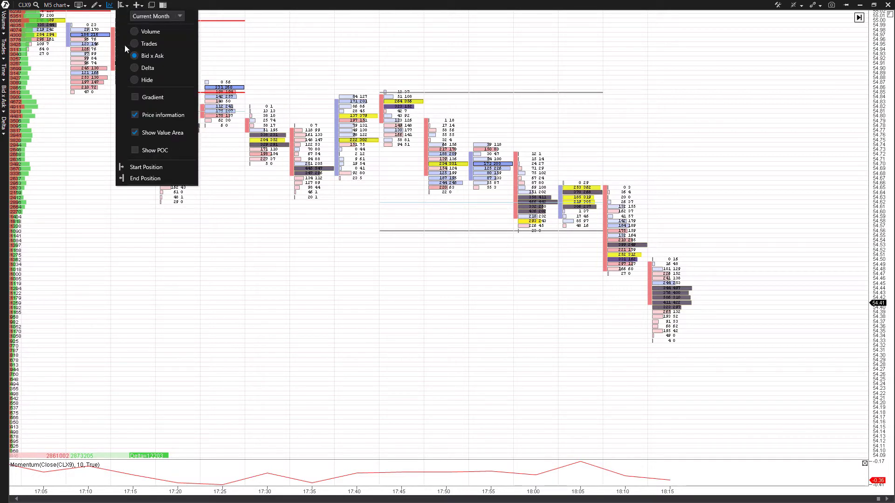
left_click(151, 96)
left_click(149, 94)
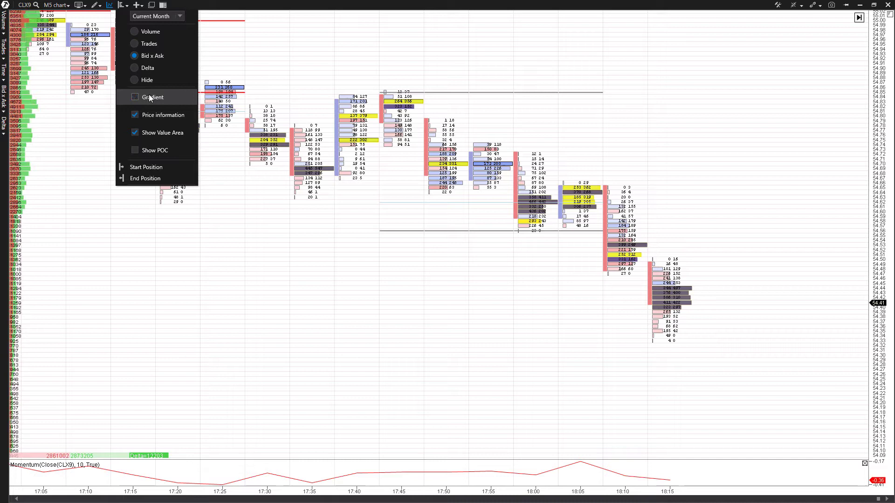